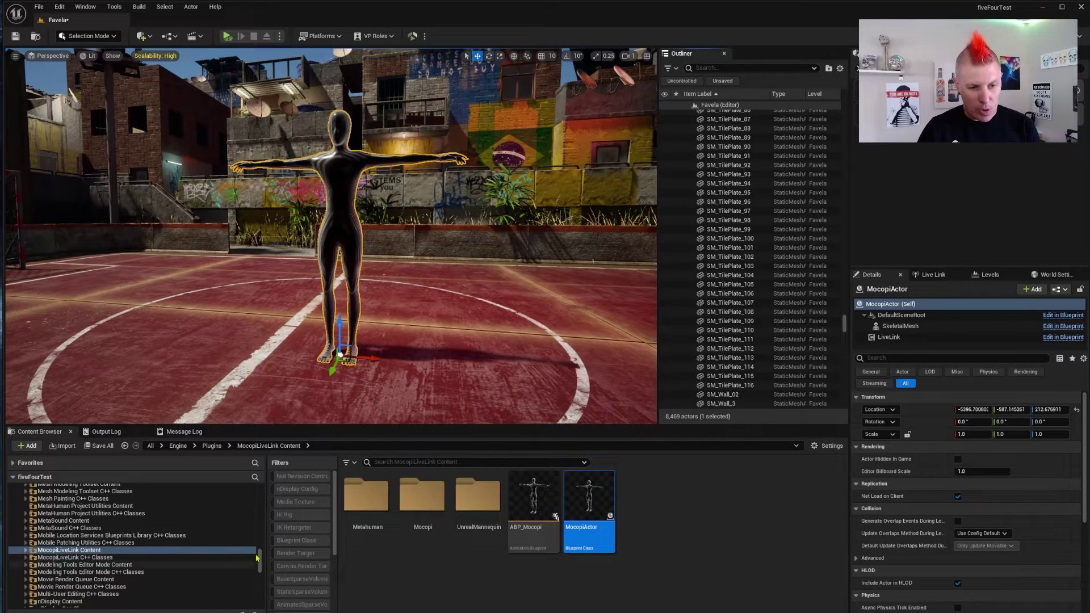
drag(260, 563, 260, 487)
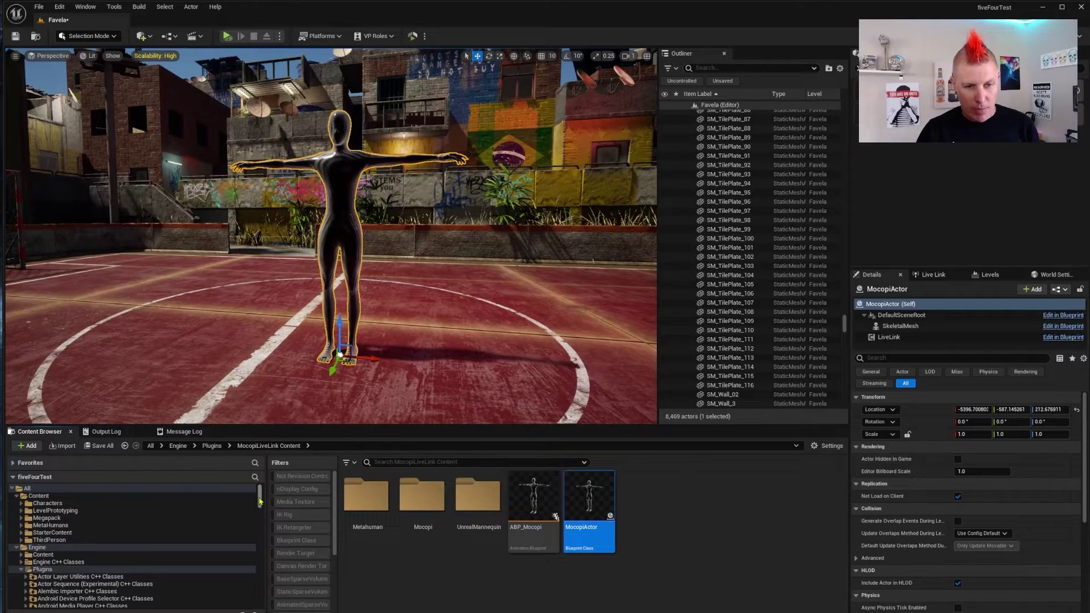
drag(260, 502, 263, 531)
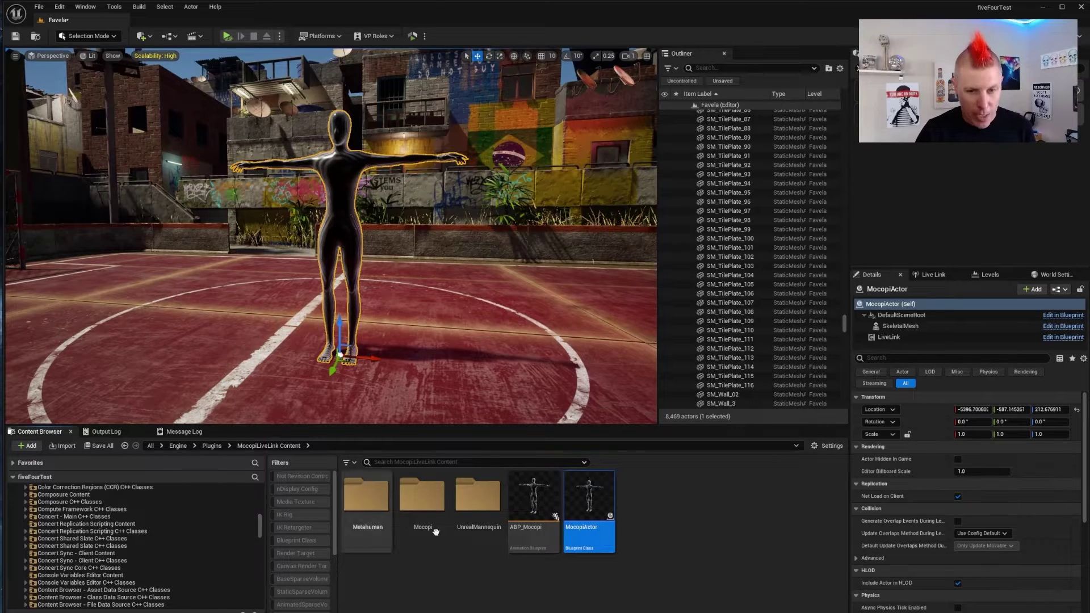
drag(261, 528, 267, 568)
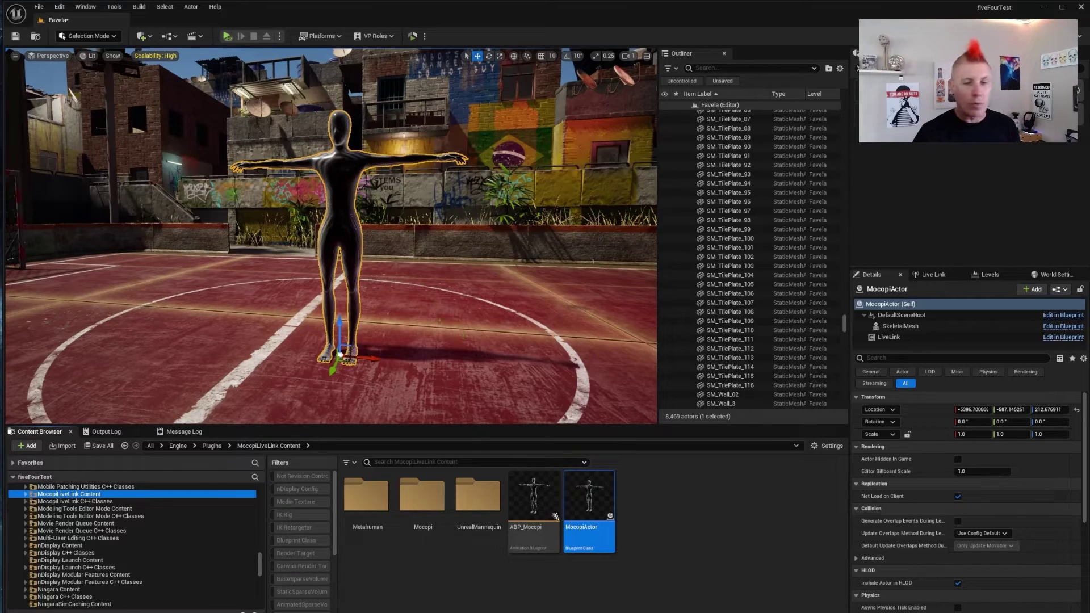
click(486, 549)
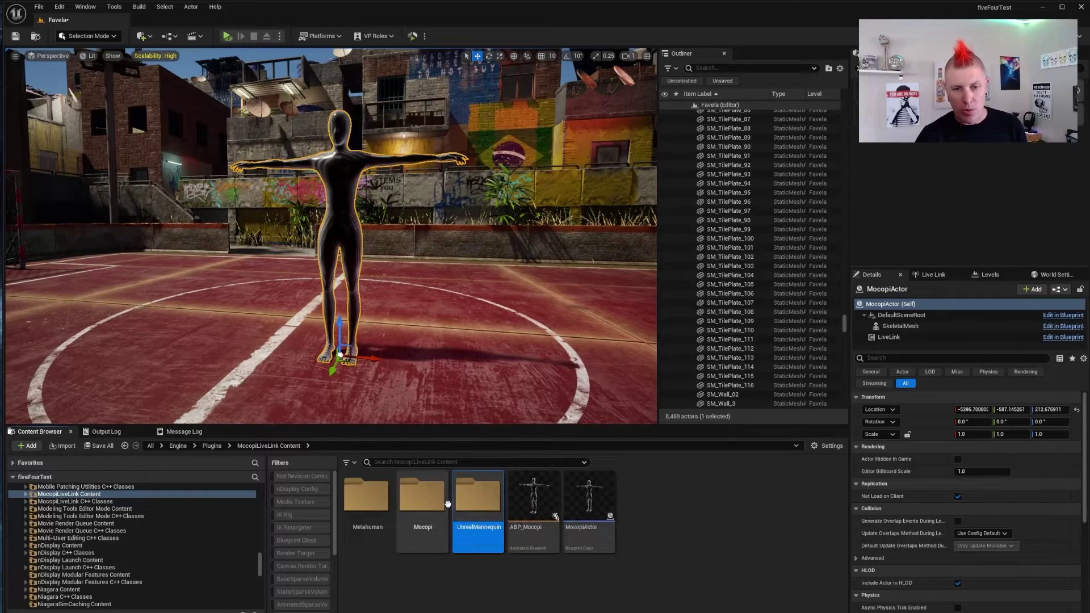
double_click(479, 497)
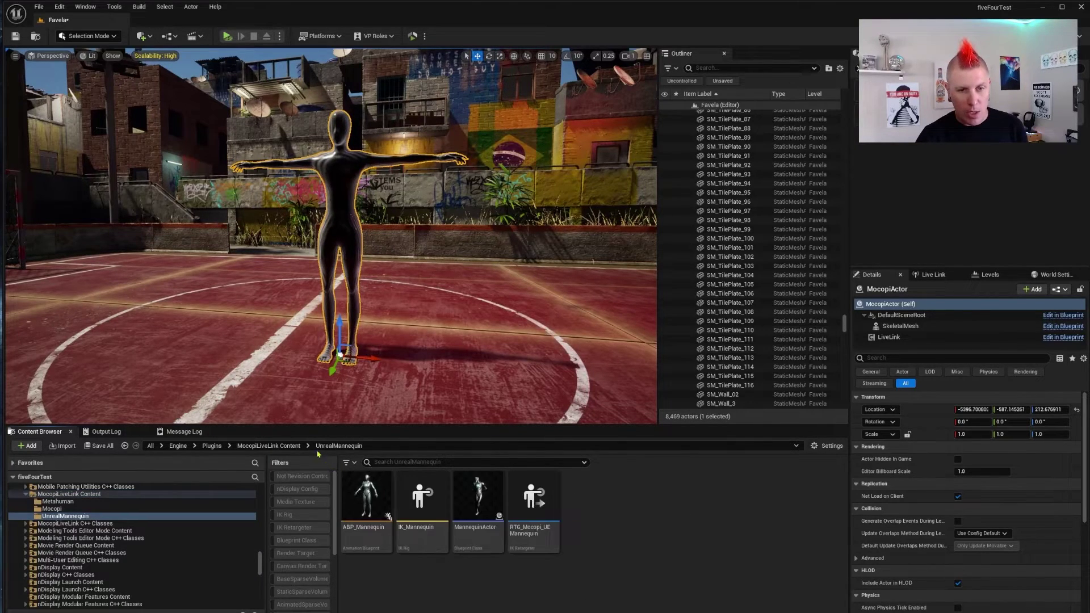
click(268, 446)
double_click(381, 519)
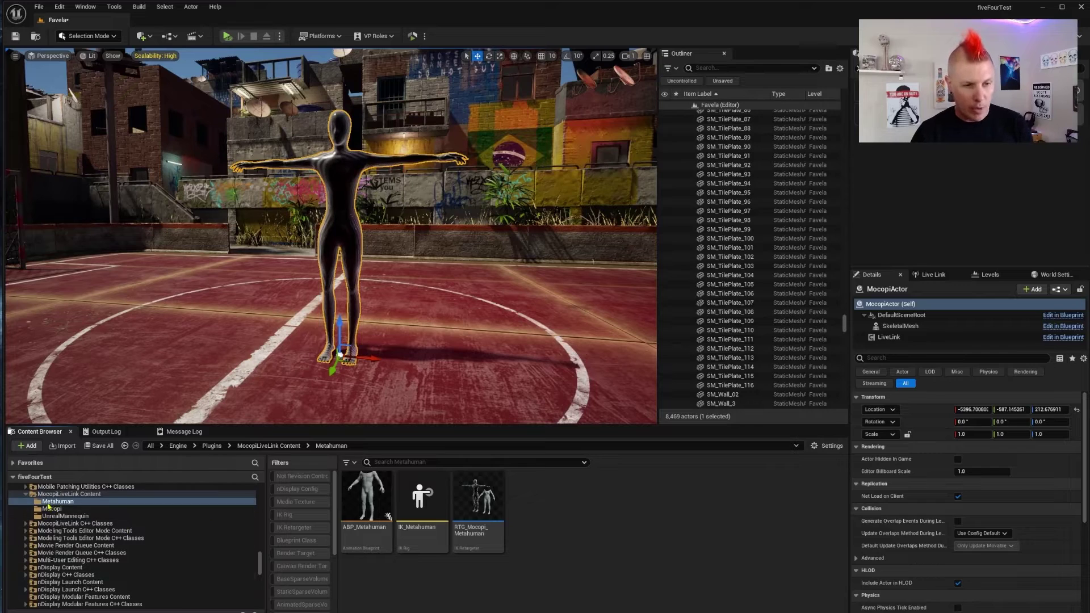
mouse_move(361, 540)
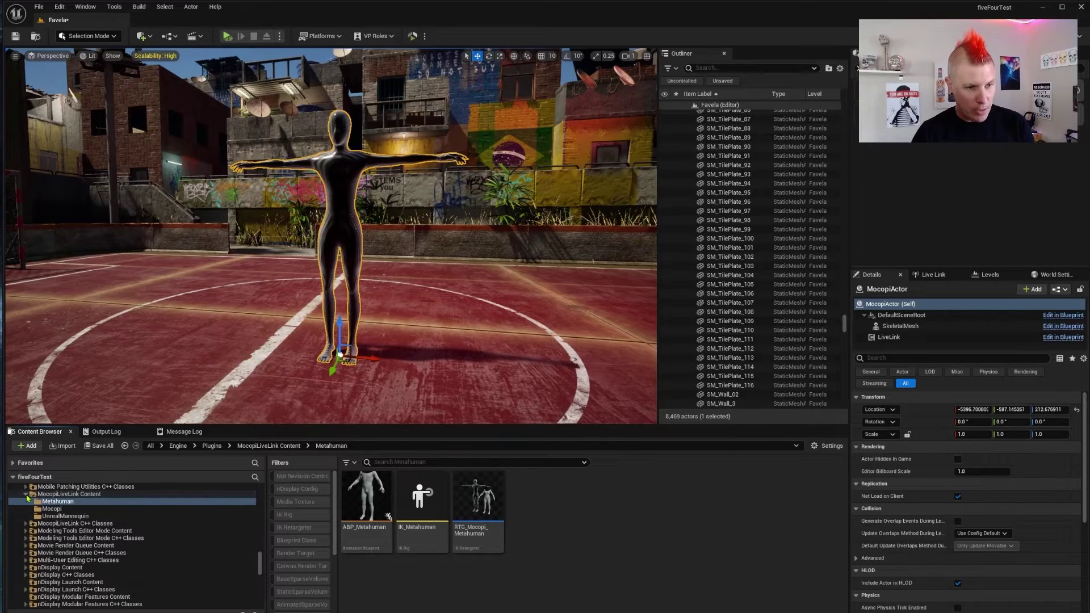
key(Left)
key(Left)
Step: Browse to the Content > MetaHumans > MHI_zombie folder
scroll(234, 499, up, 15)
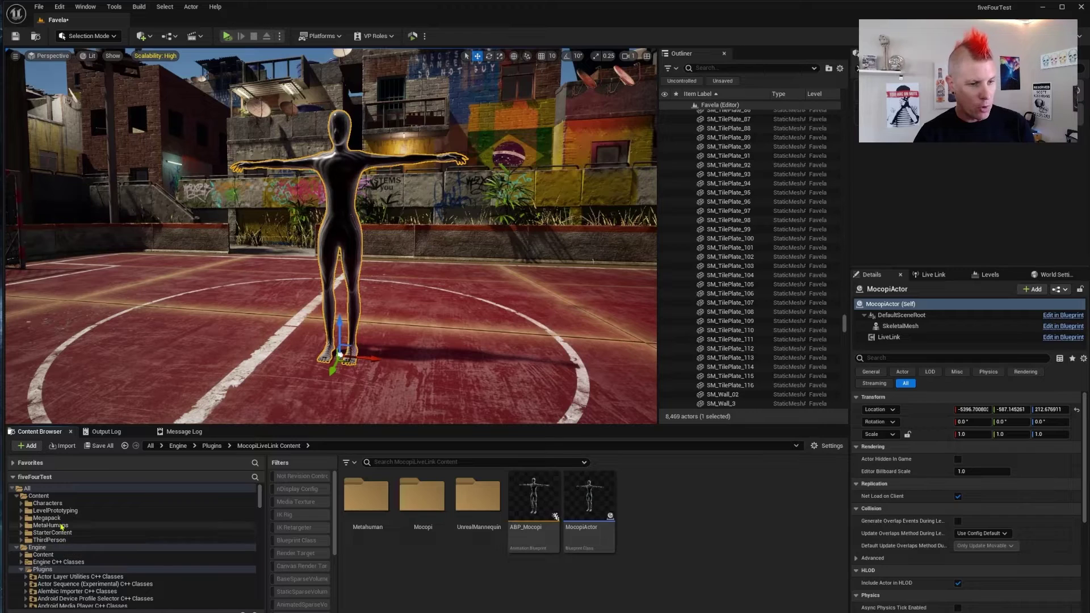
click(159, 526)
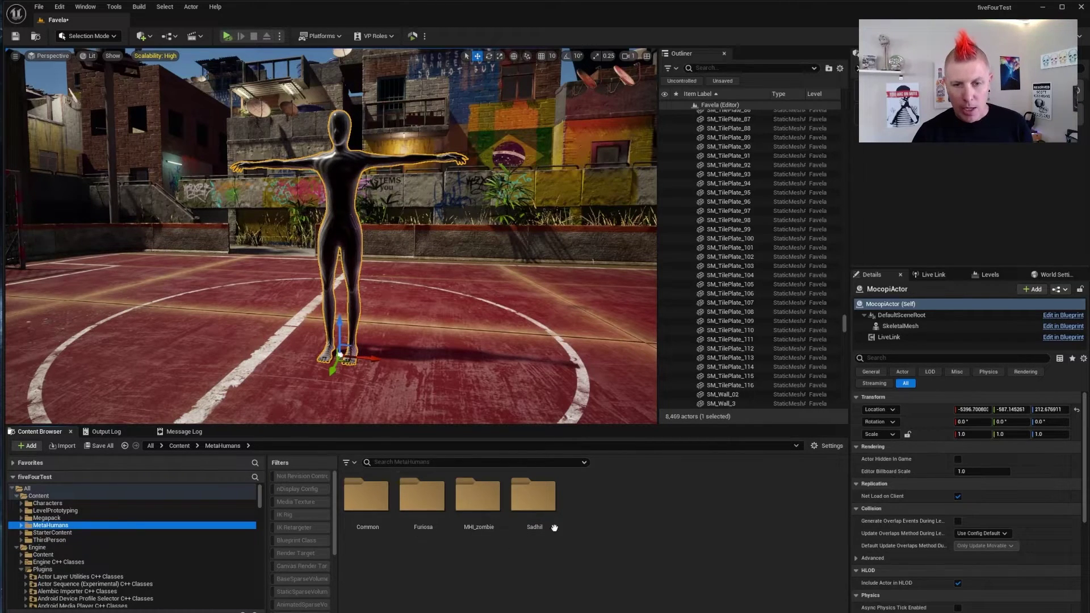
click(481, 521)
double_click(480, 521)
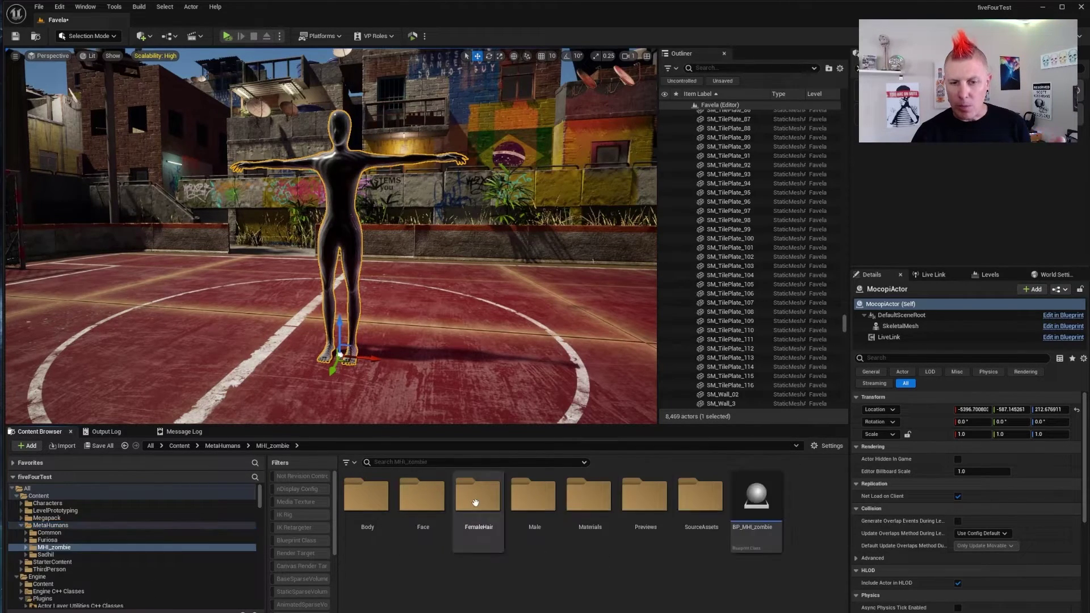
Step: Duplicate BP_MHI_zombie, rename the copy BP_MHI_zombie_Mocopi, and open it in the Blueprint Editor
click(739, 535)
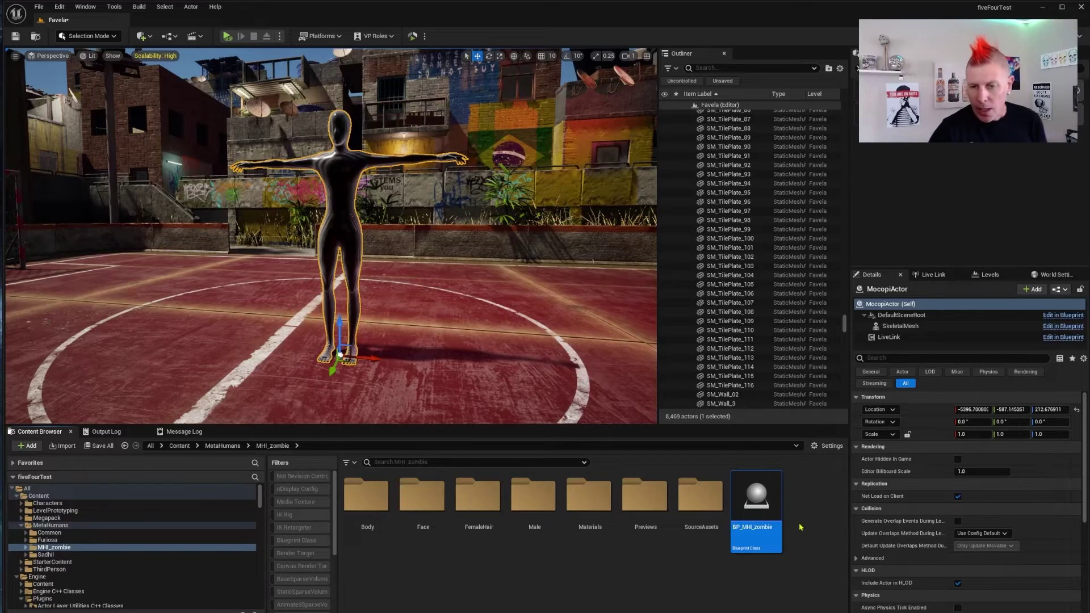
right_click(749, 529)
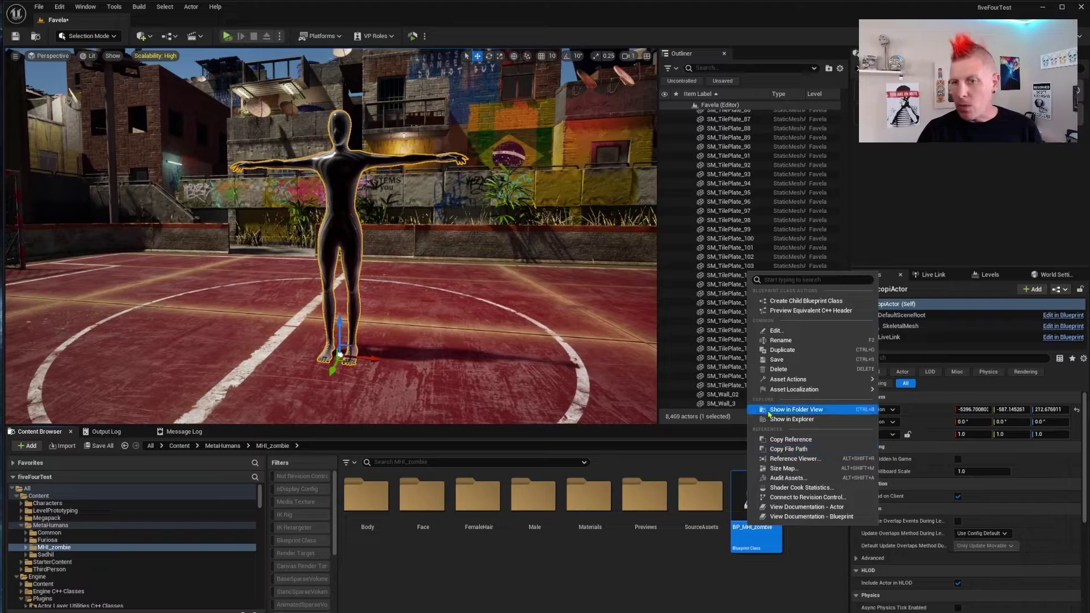
click(736, 519)
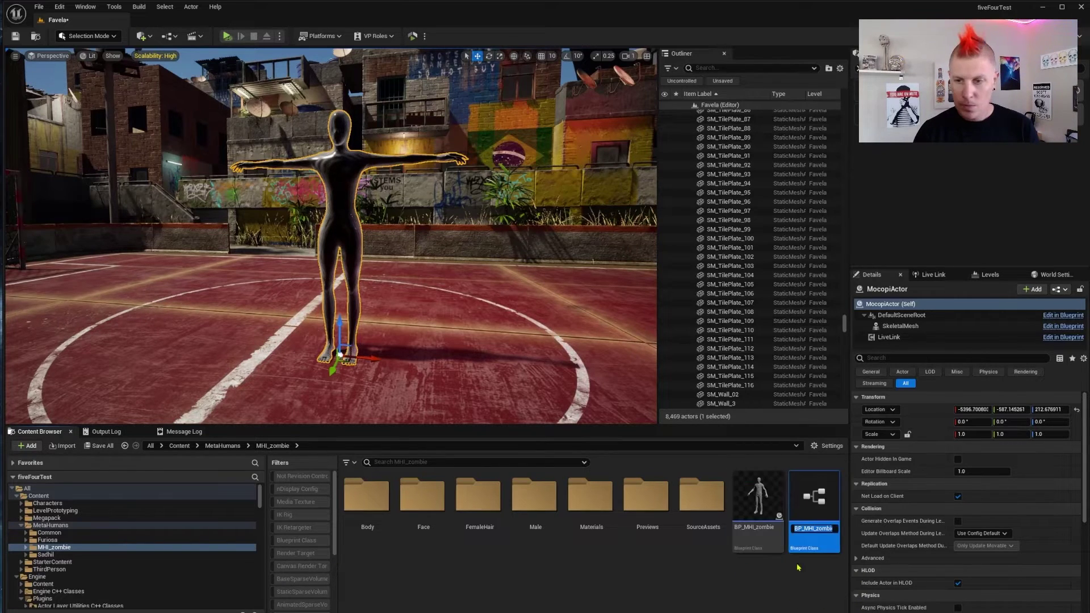
key(BackSpace)
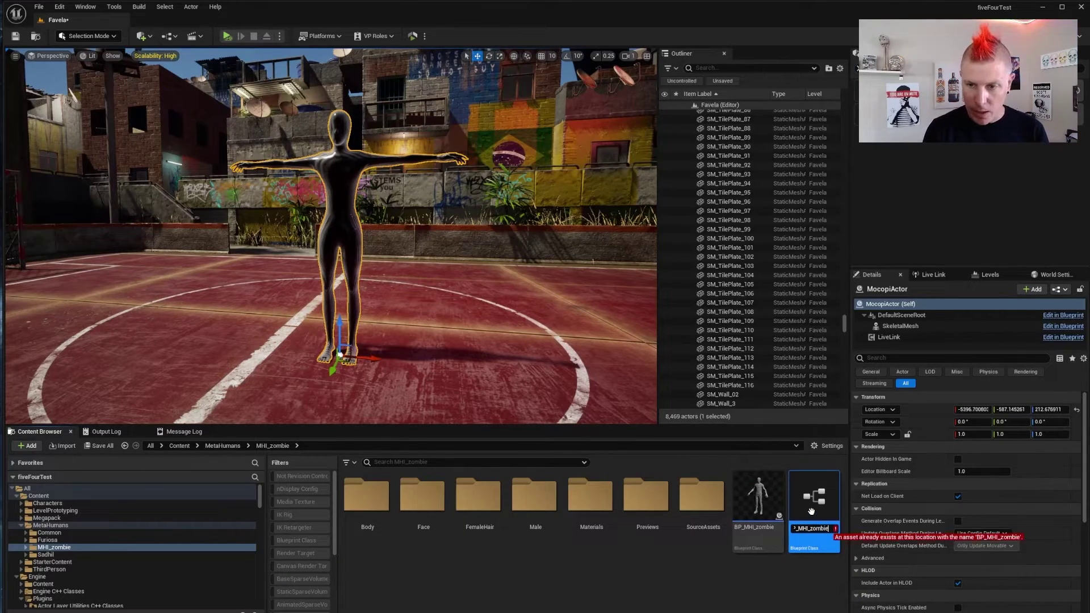
text(_M)
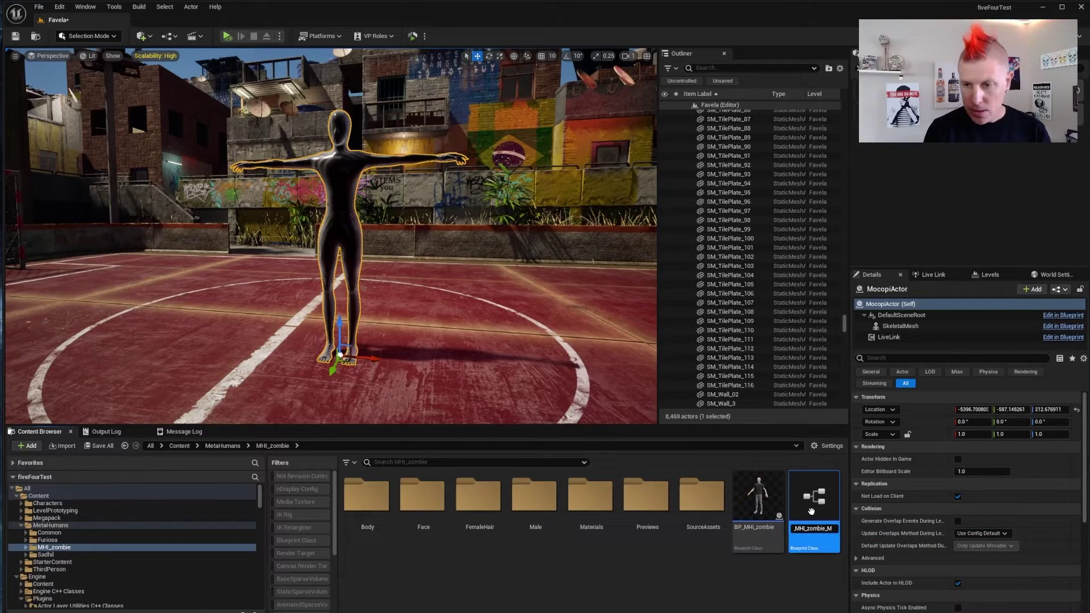
text(ocopi)
key(Return)
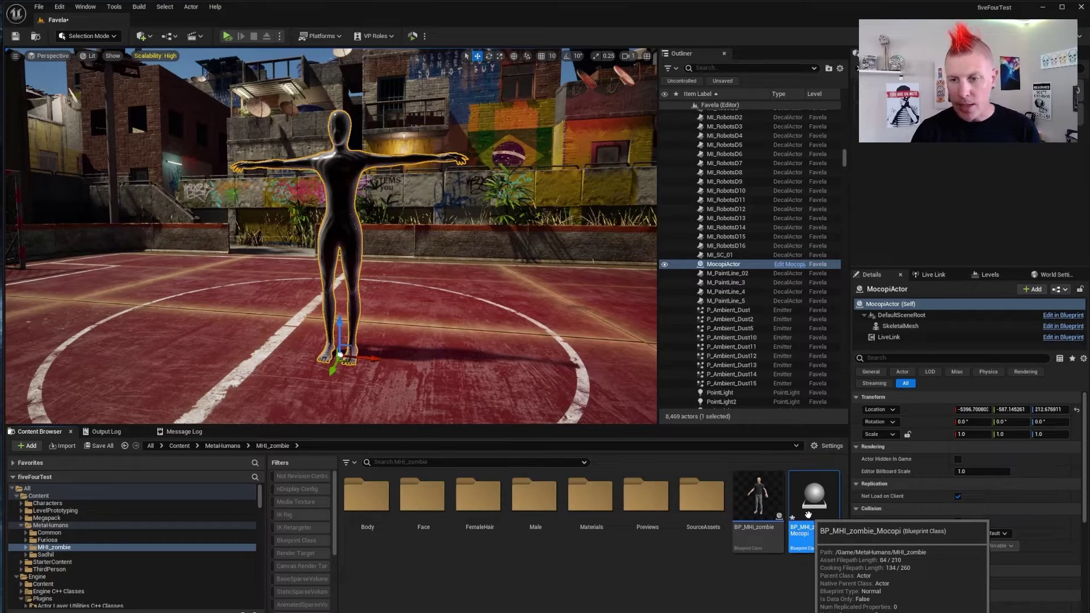
double_click(810, 519)
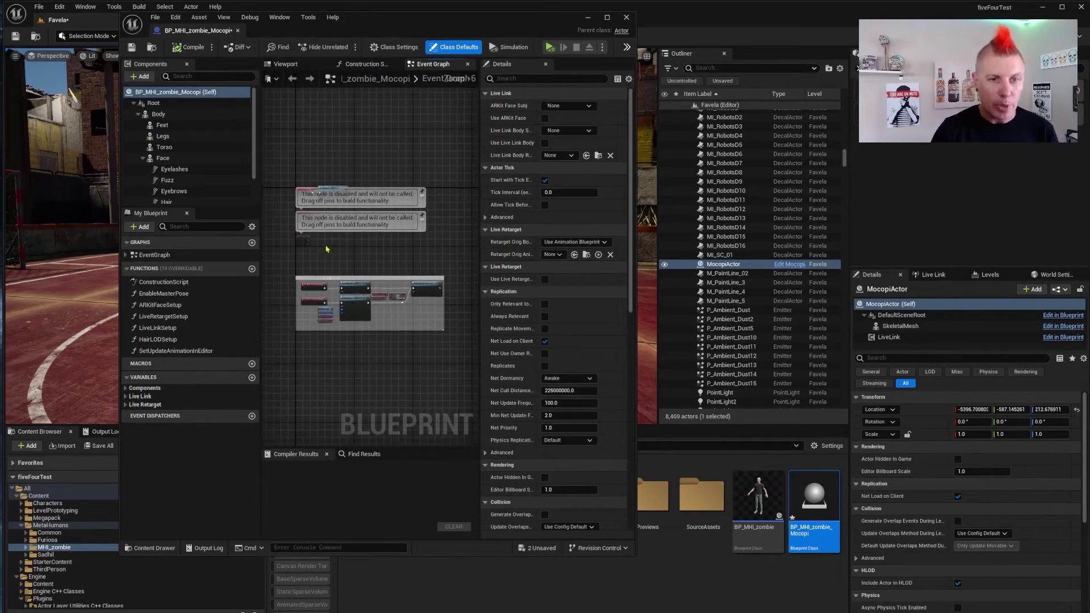
Step: Add a Skeletal Mesh component named MocopiAcror under the Root component
drag(636, 366, 931, 365)
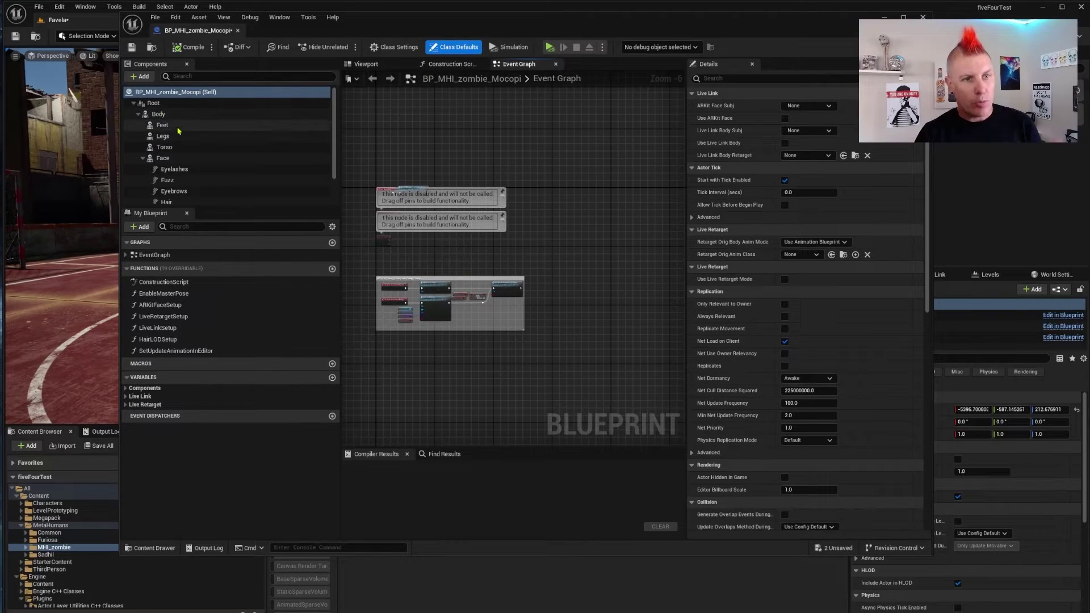
click(366, 65)
scroll(500, 298, up, 4)
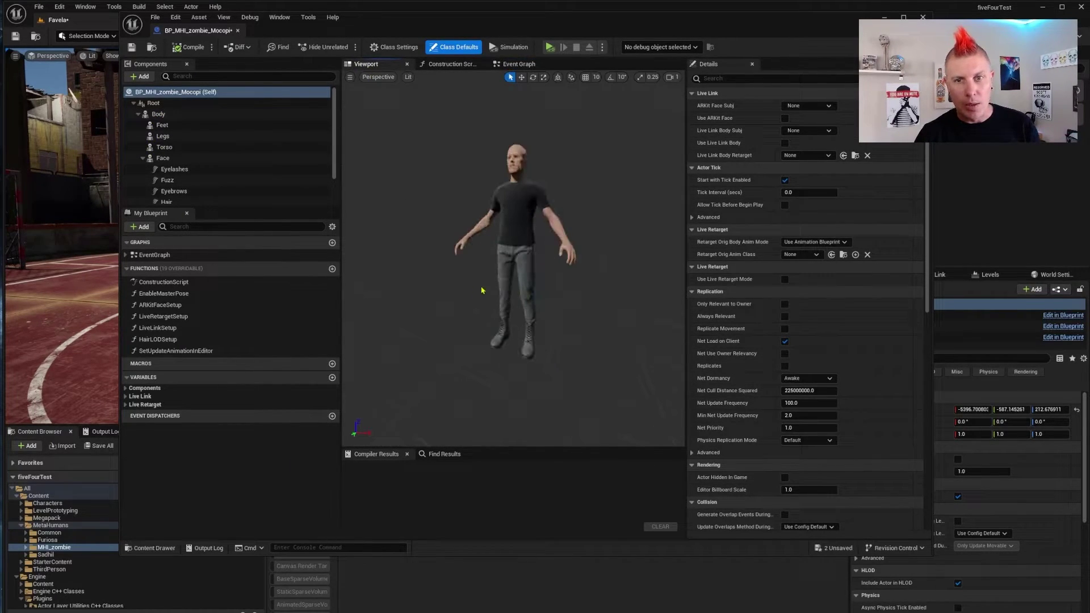
click(158, 104)
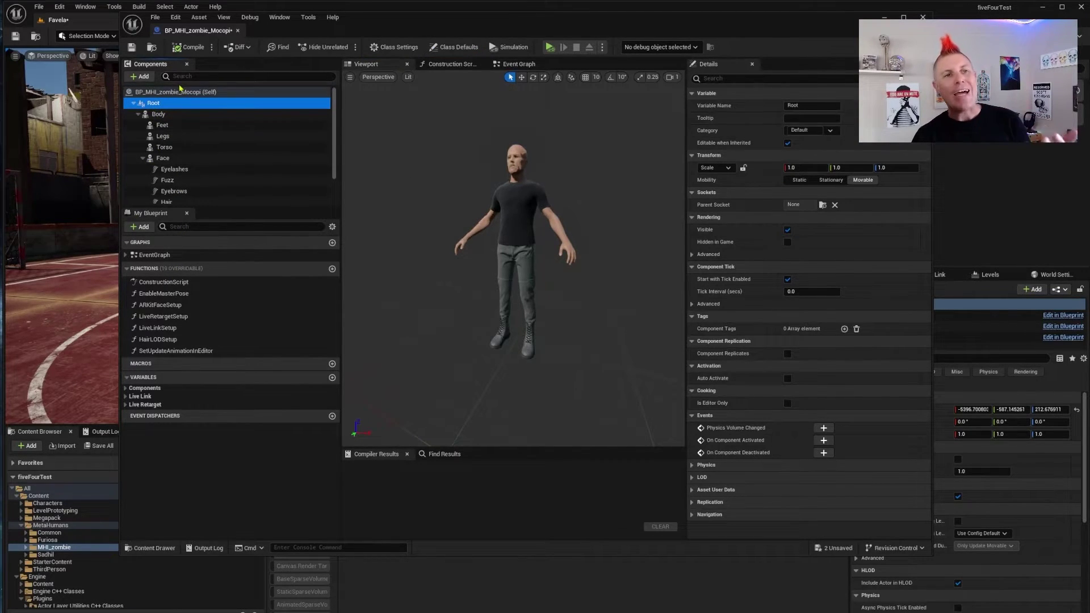
click(138, 78)
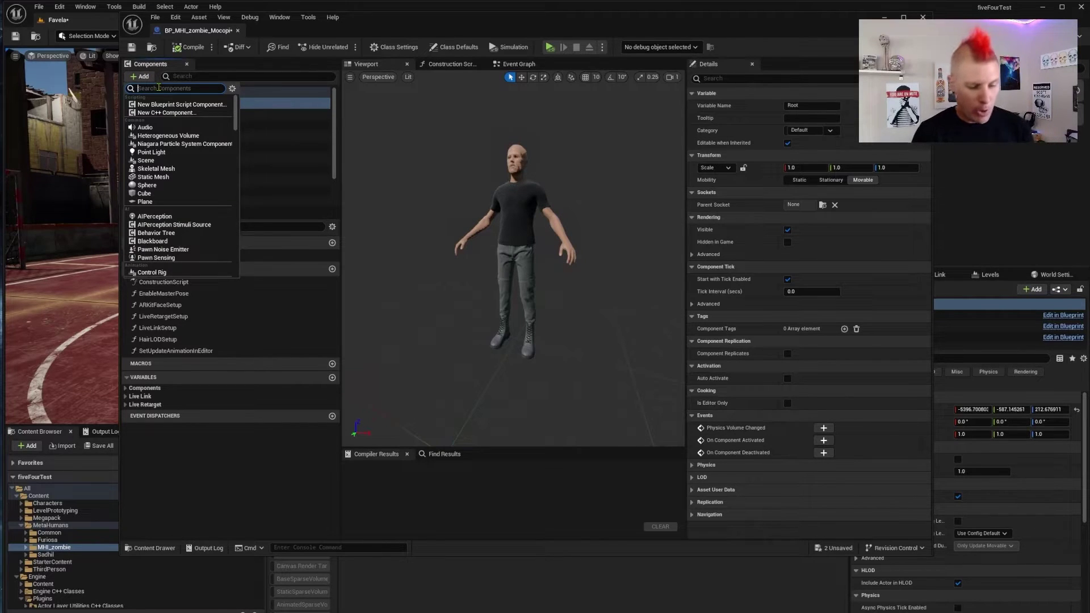
text(skel)
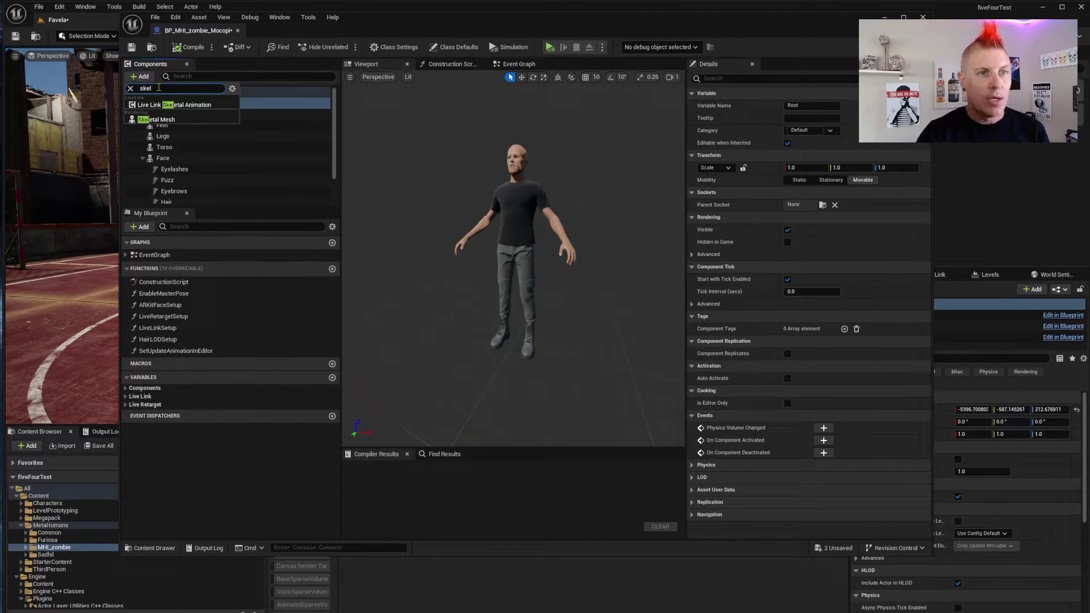
click(162, 120)
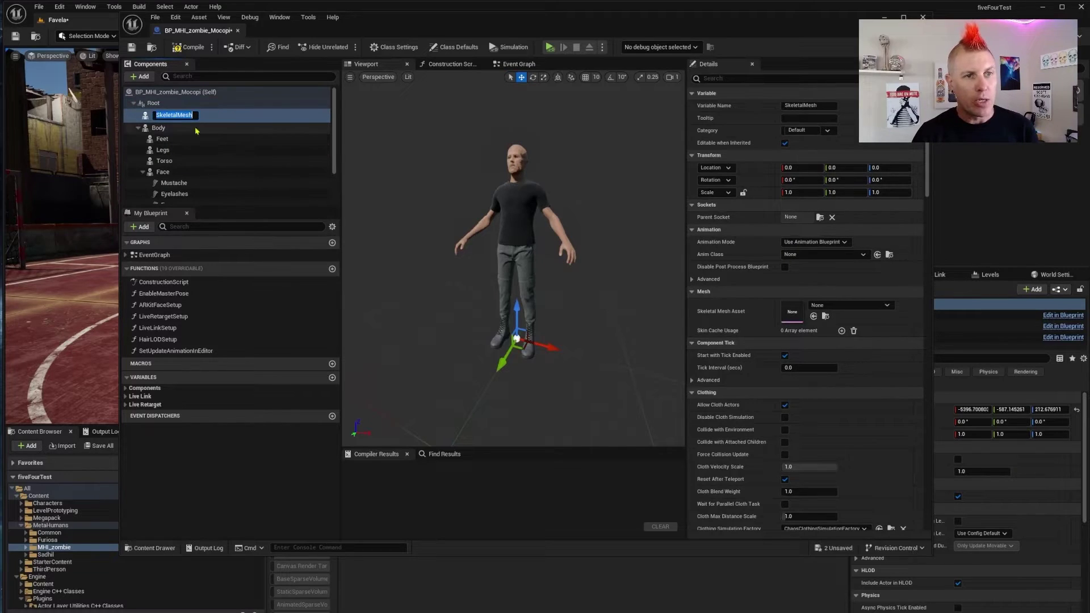
text(MocopiAcror)
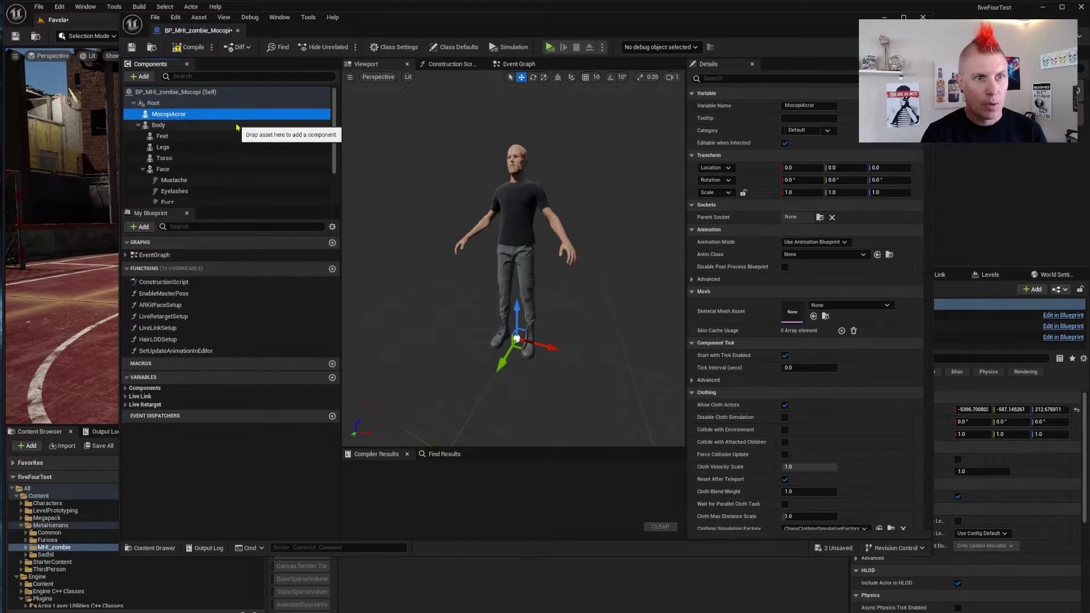
key(Delete)
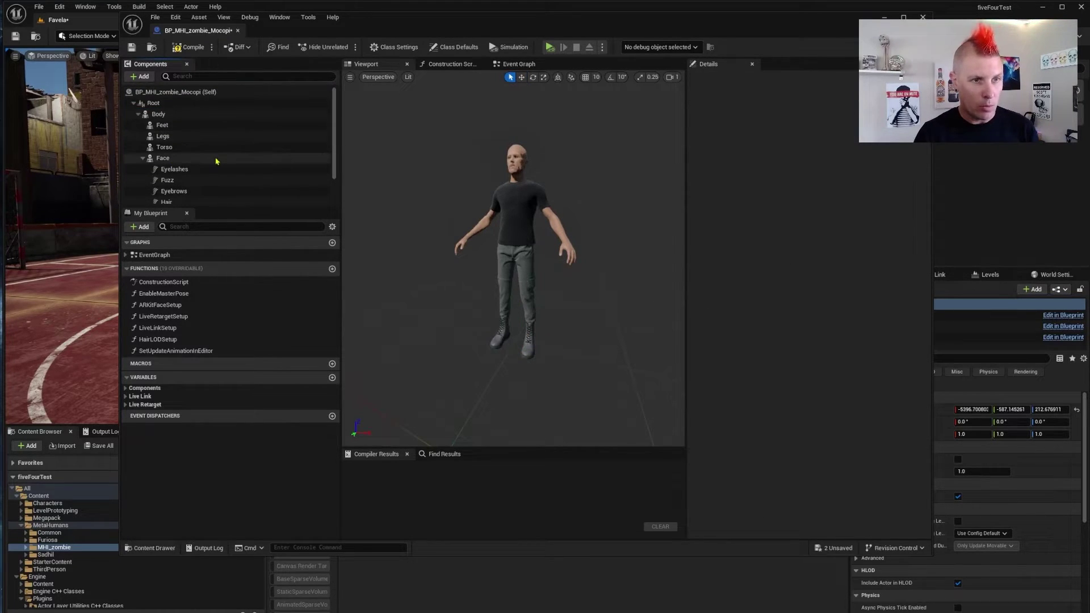
key(ctrl+z)
click(173, 116)
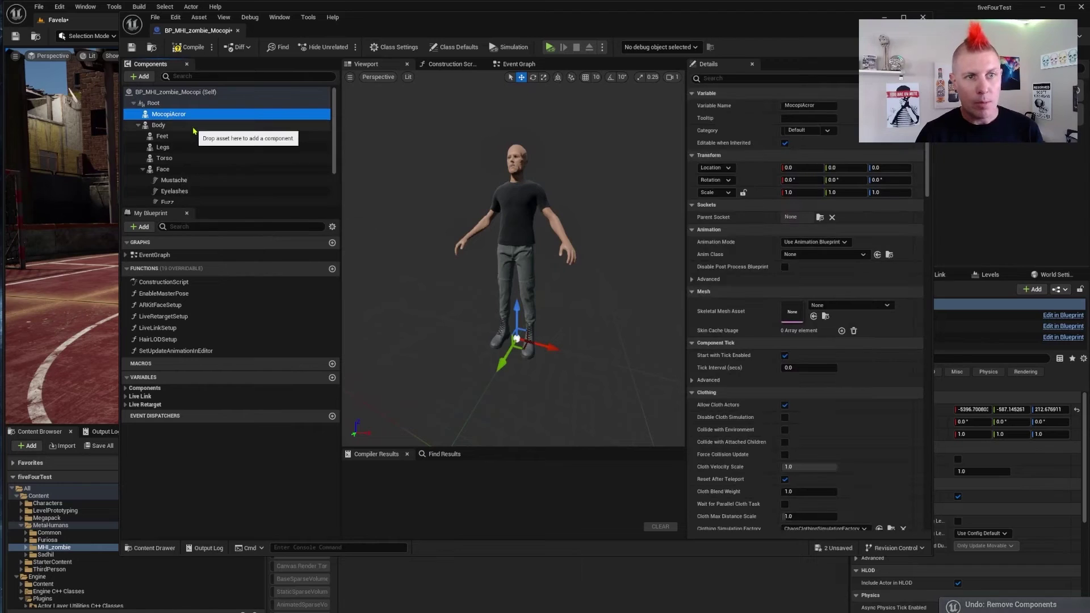
Step: Parent the Body component beneath MocopiAcror in the Components panel
click(154, 126)
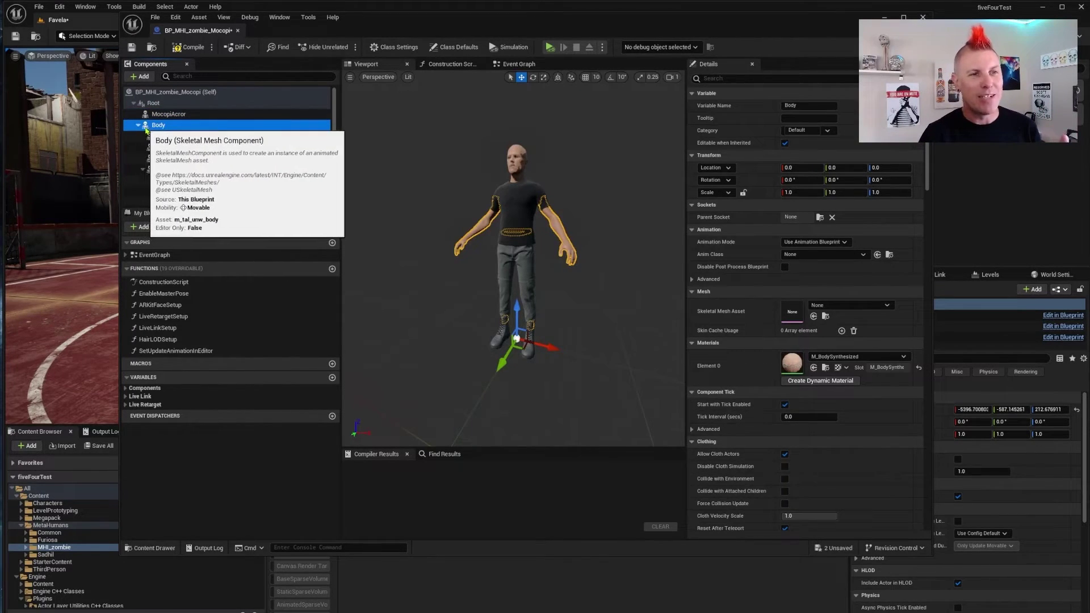
click(138, 126)
click(138, 125)
scroll(208, 186, down, 2)
scroll(209, 185, up, 2)
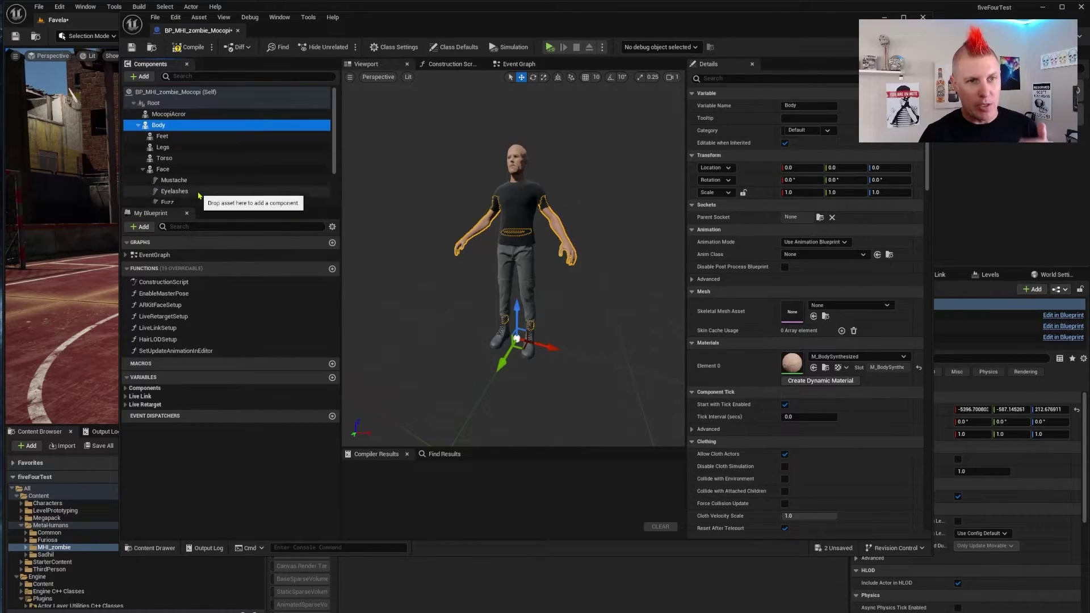
click(138, 125)
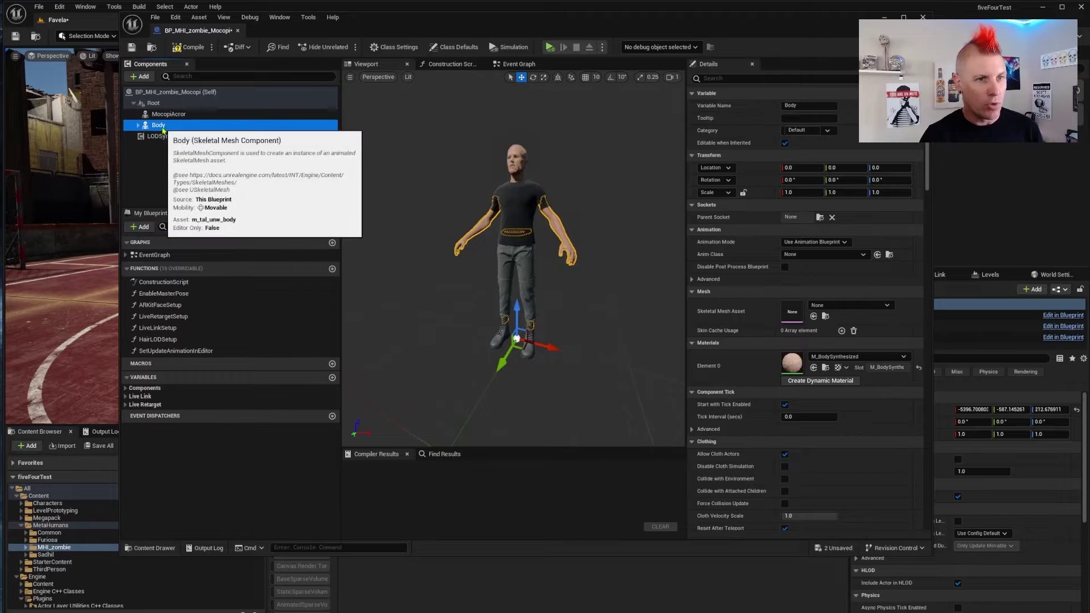
drag(176, 118, 175, 117)
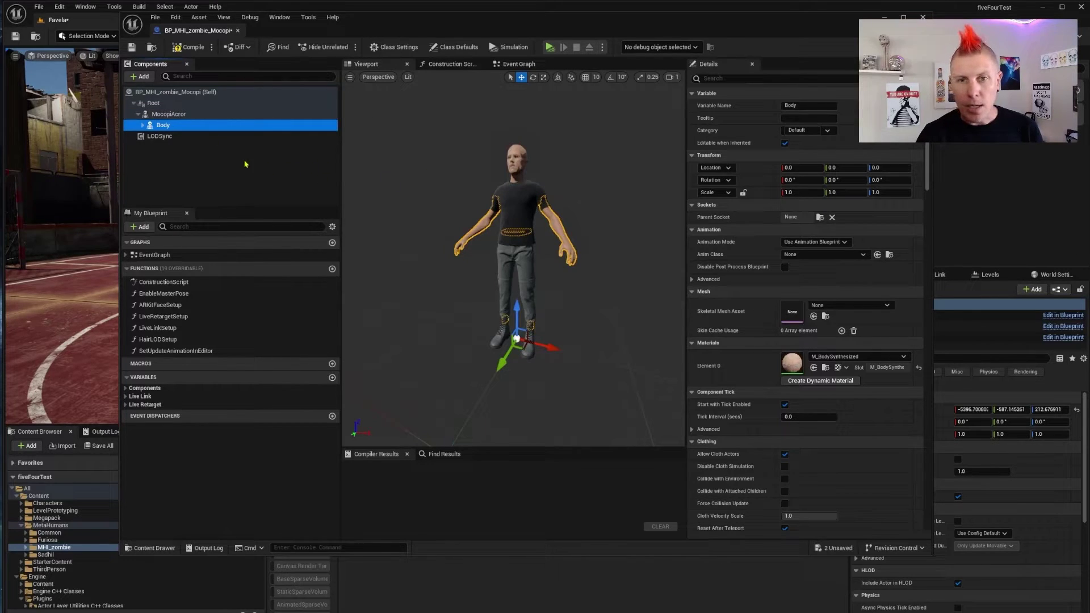
Step: Set MocopiAcror's Skeletal Mesh Asset to MocopiMannequin, found by searching 'moc'
click(170, 114)
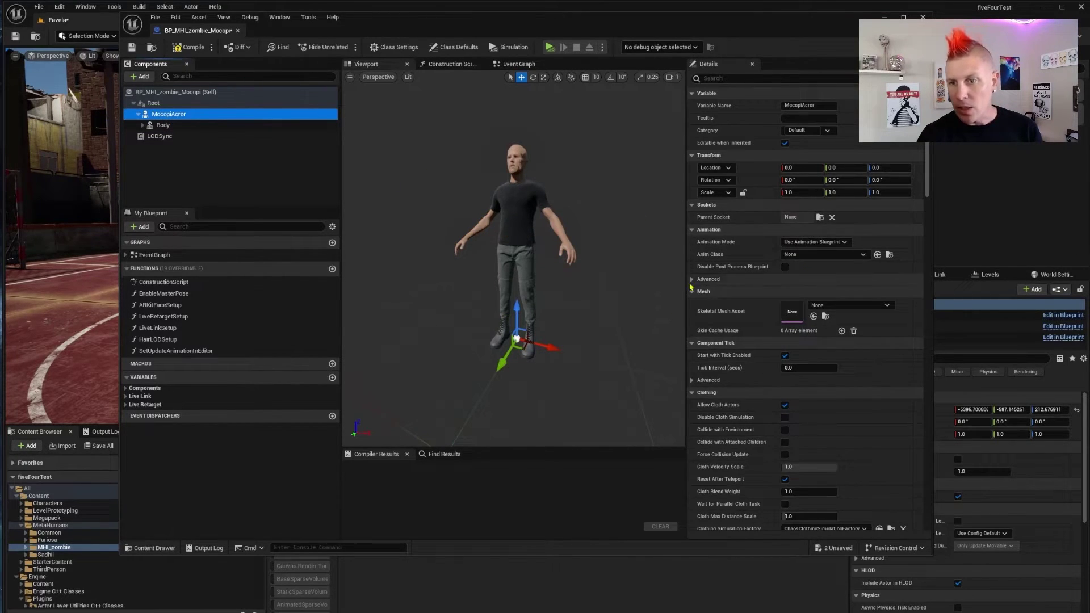
click(842, 306)
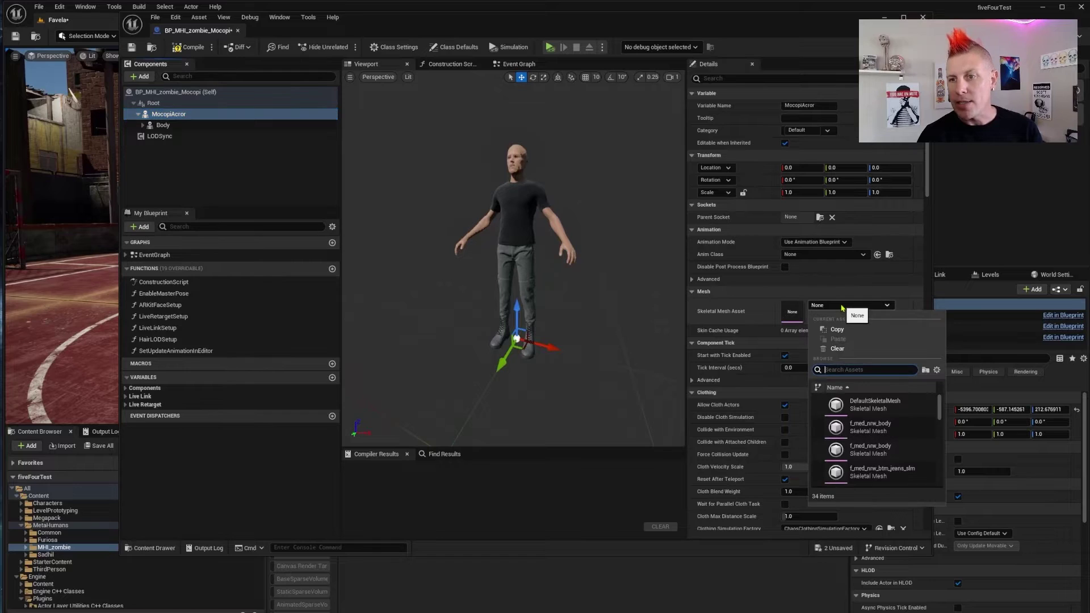
text(m)
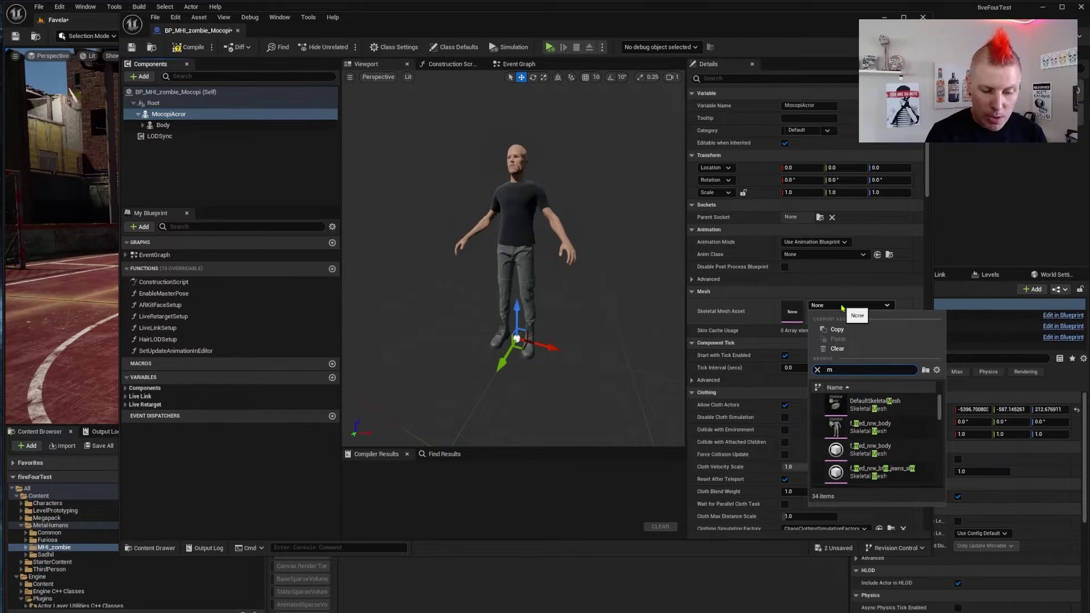
text(oc)
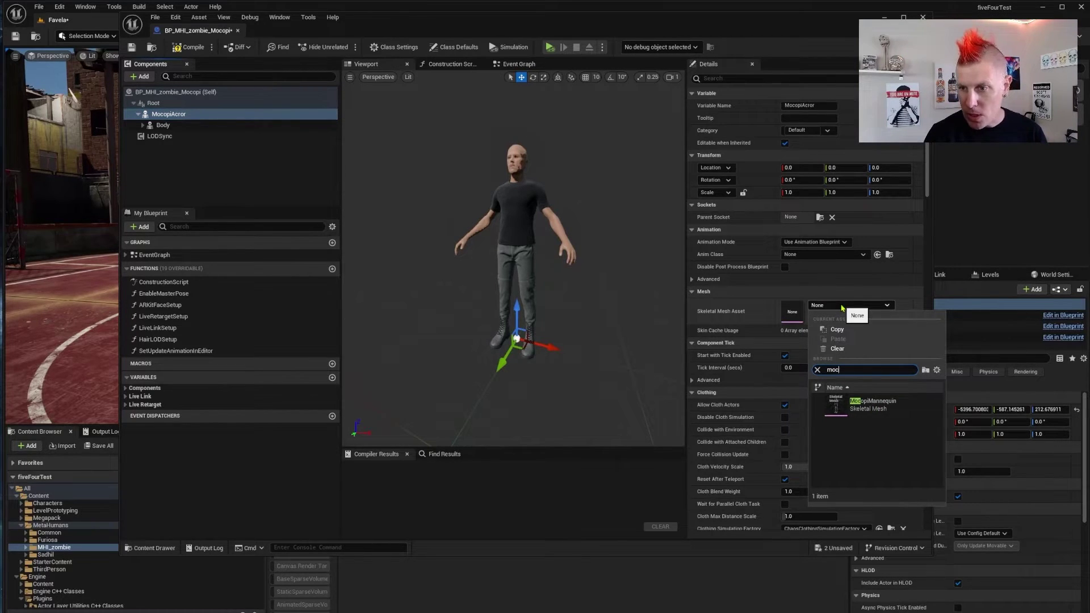
click(859, 410)
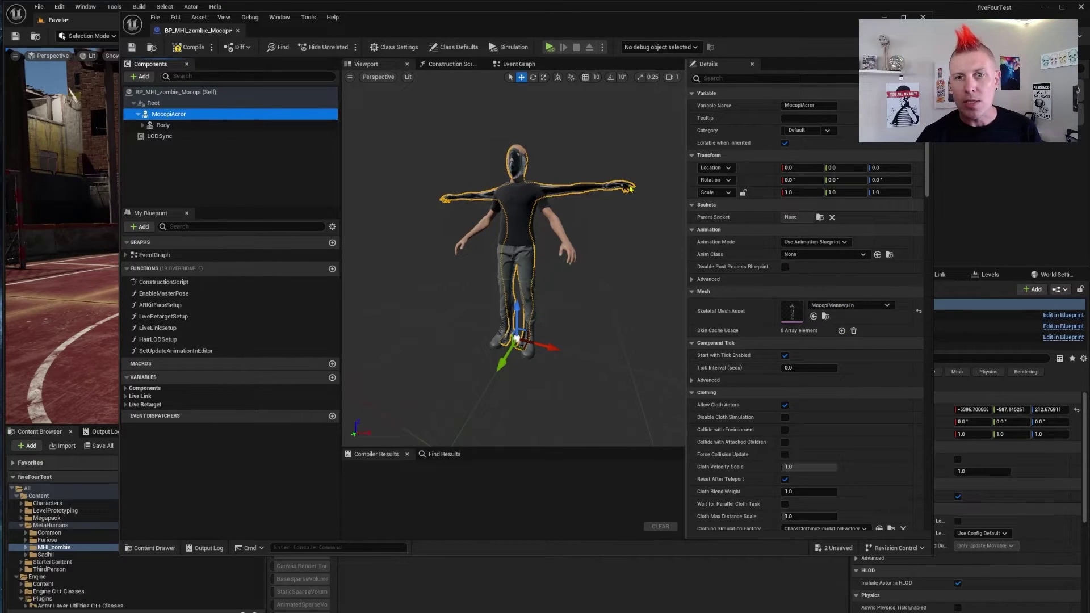
right_drag(629, 189, 619, 192)
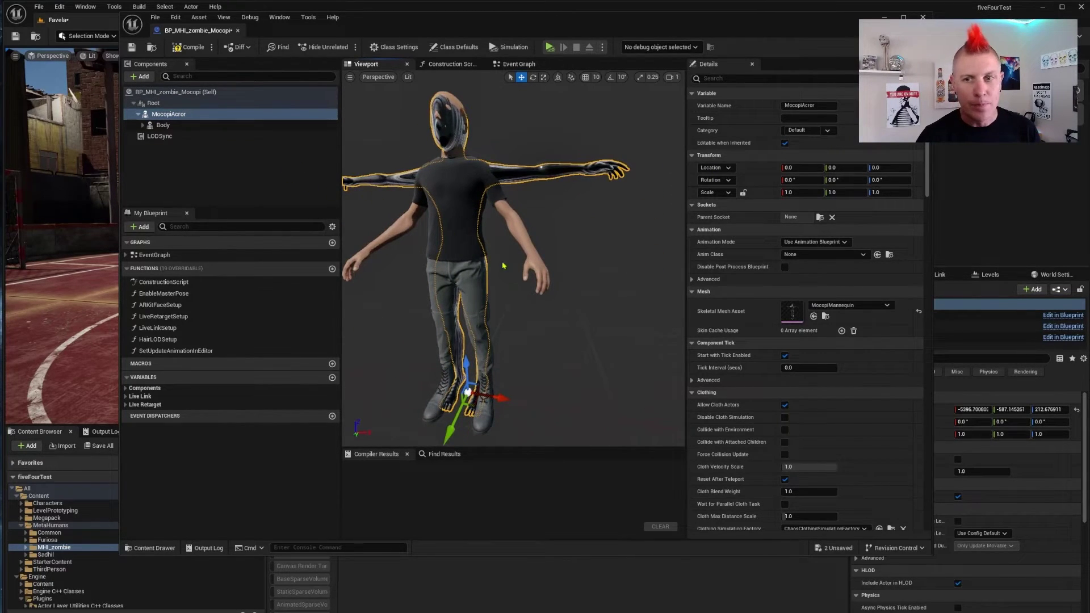
middle_drag(503, 265, 527, 258)
Step: Set MocopiAcror's Anim Class to ABP_Mocopi in the Details panel
click(791, 255)
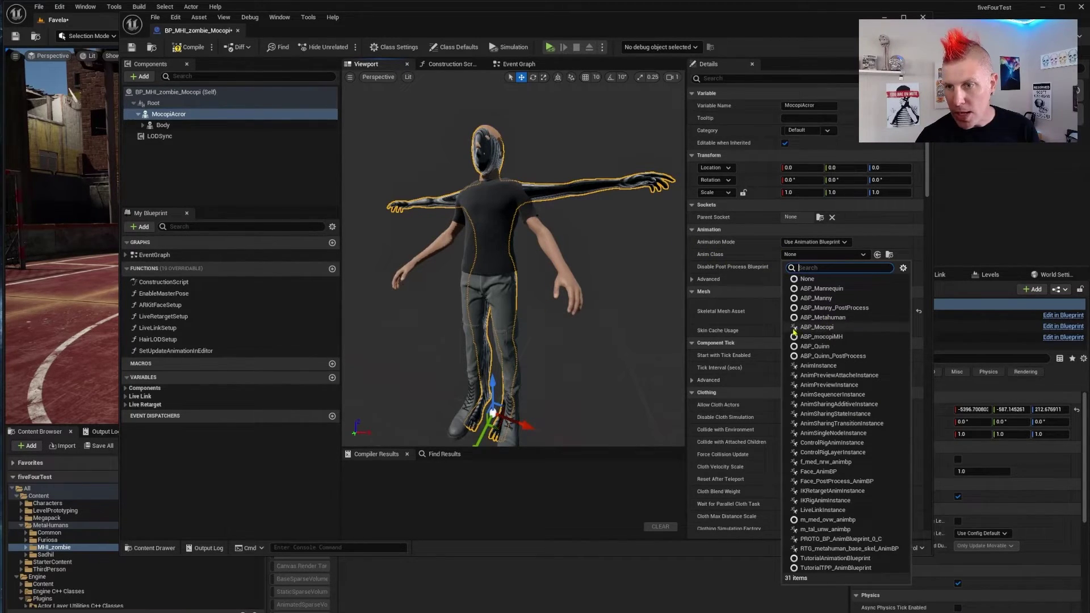
click(817, 327)
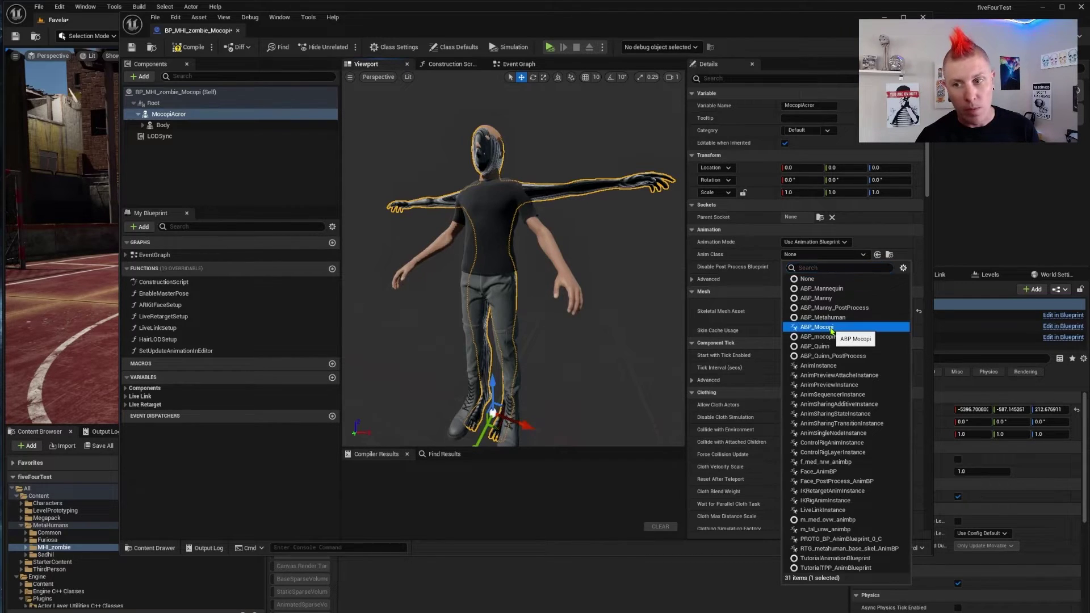
click(831, 329)
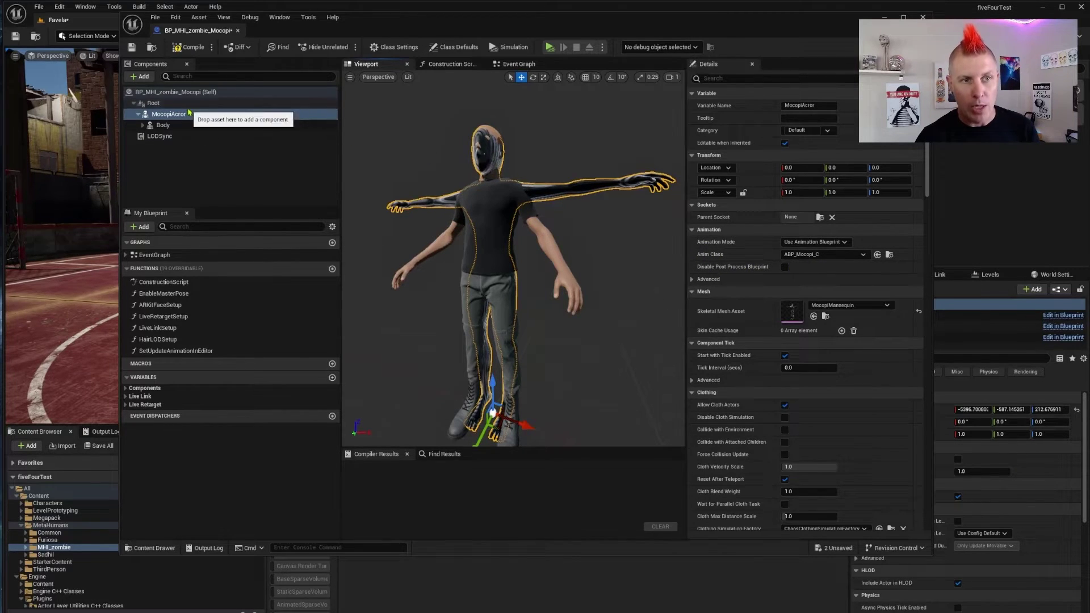
Step: Set the Body component's Anim Class to ABP_Metahuman in the Details panel
click(144, 125)
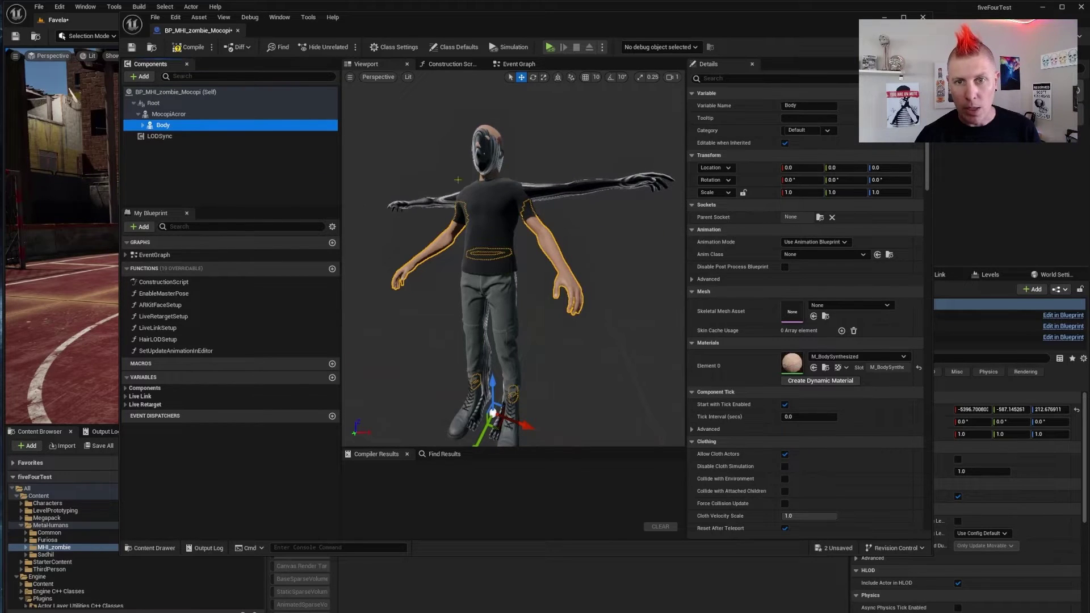
click(803, 256)
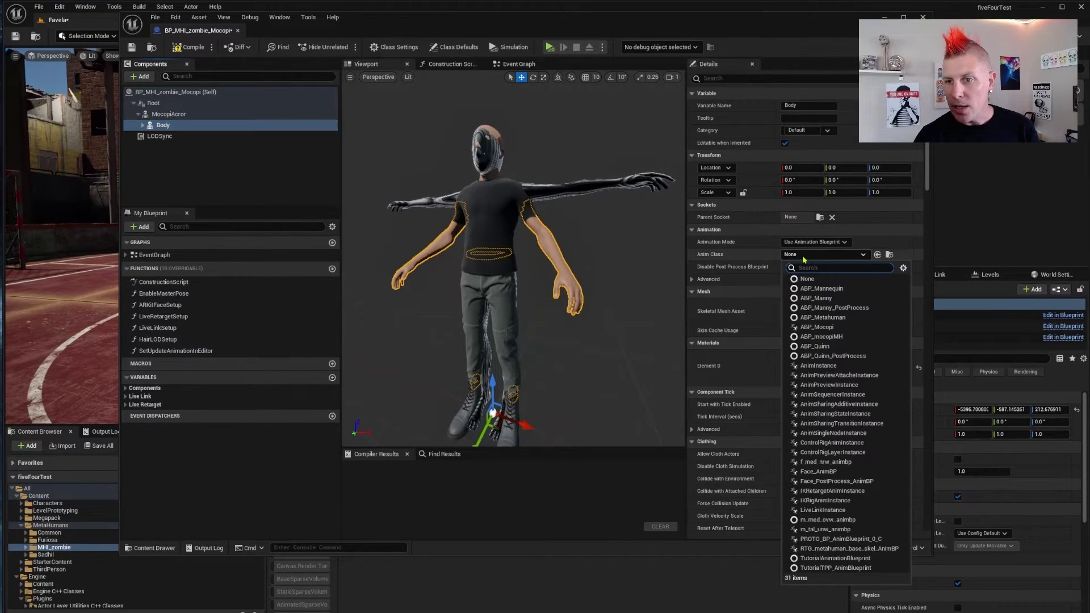
click(823, 318)
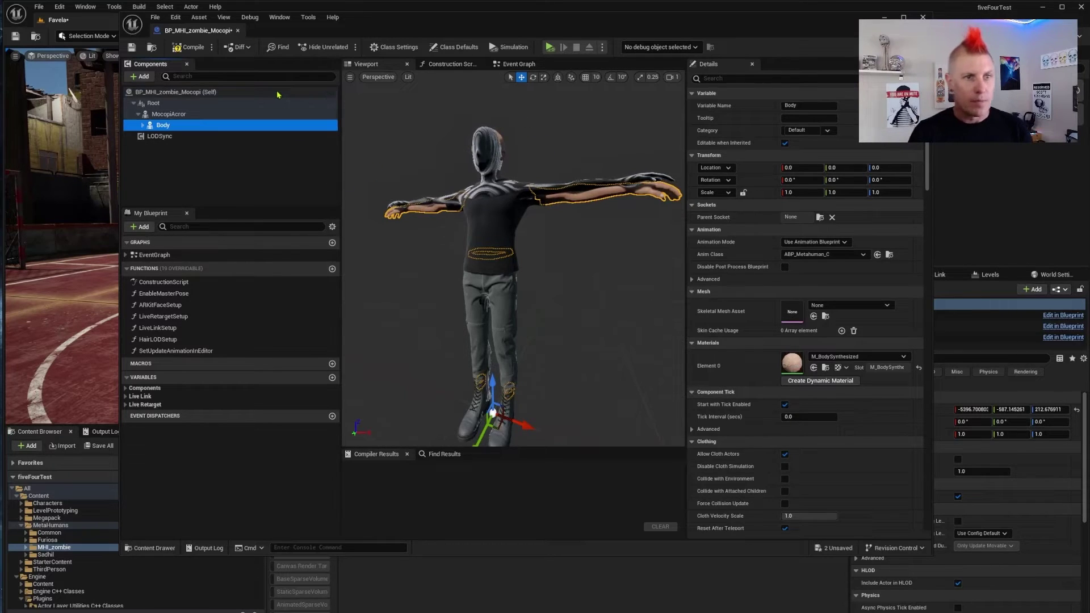
Step: Add a Live Link Skeletal Animation component named LiveLink, then compile and save the blueprint
click(141, 80)
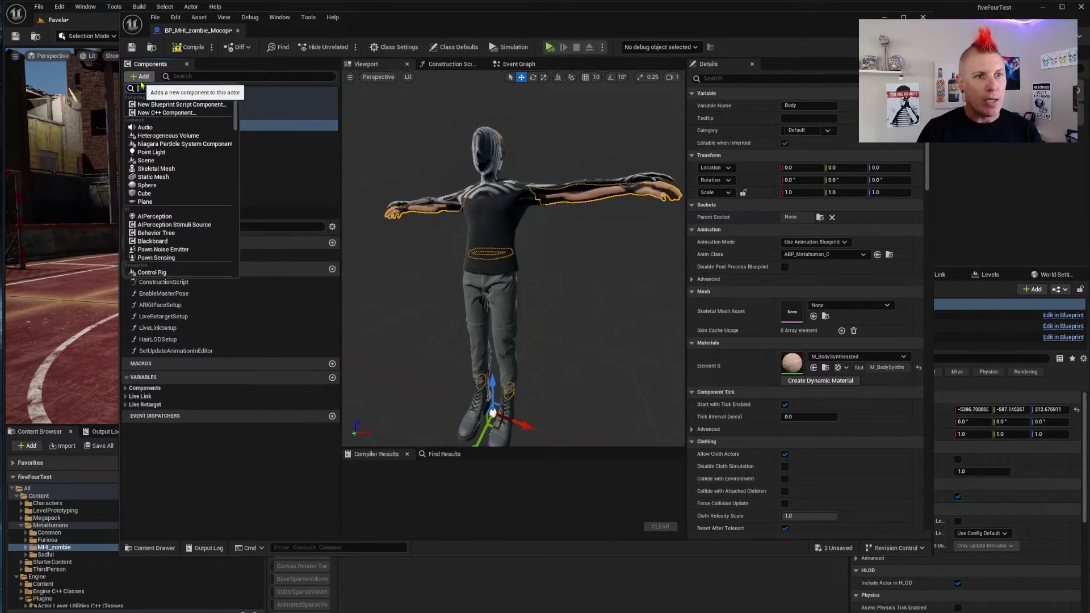
text(liv)
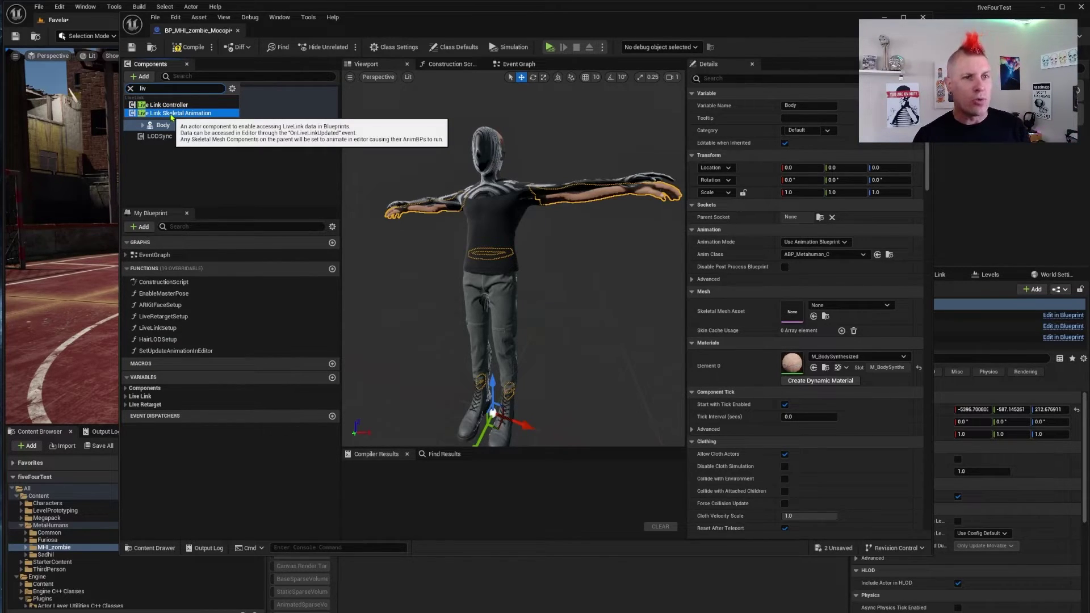
click(172, 113)
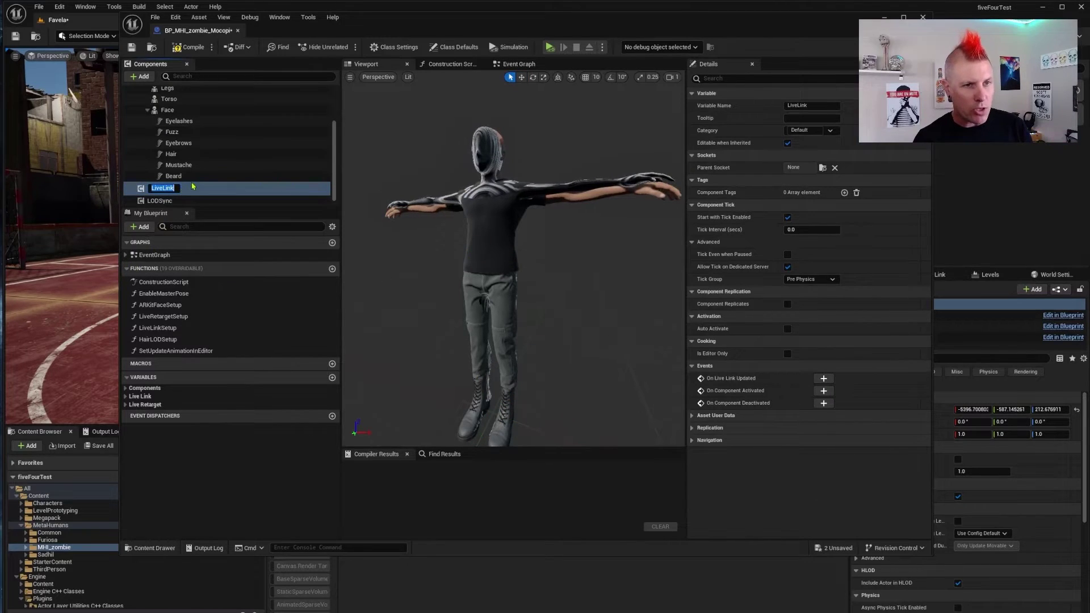
key(Return)
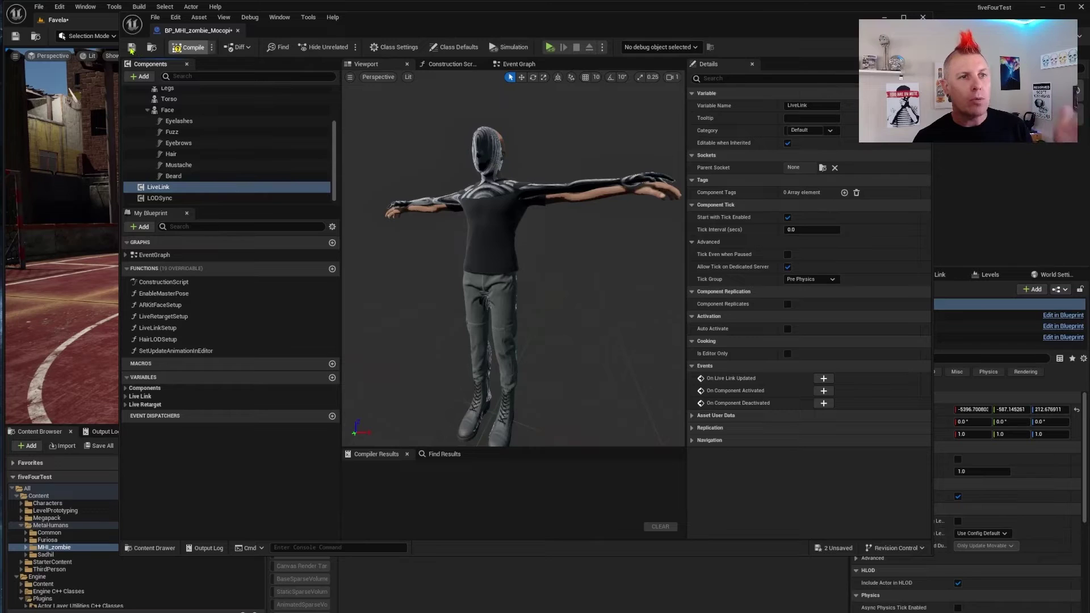
click(131, 48)
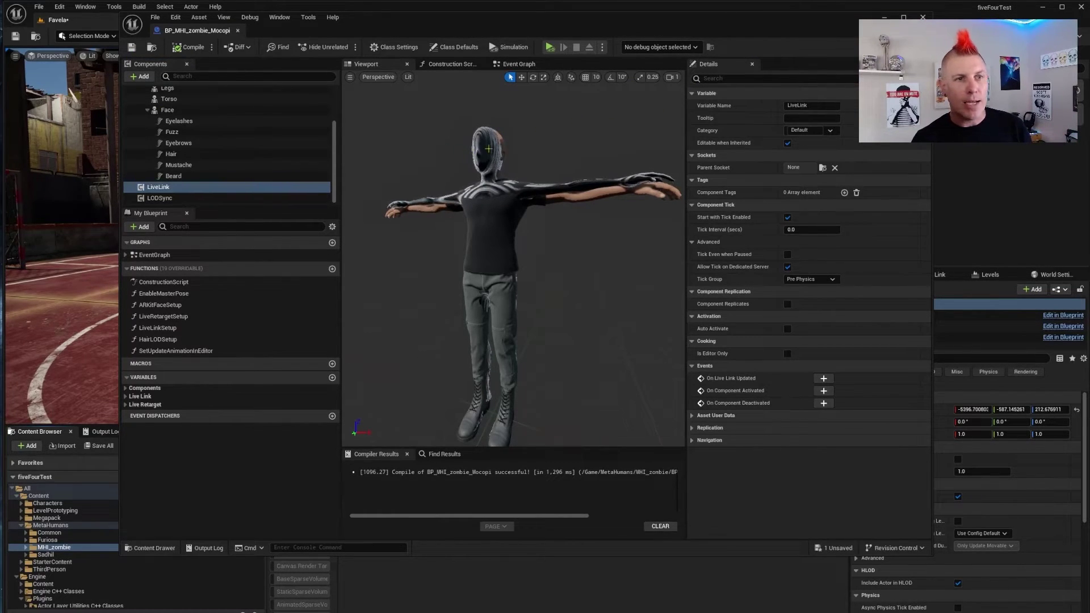
Step: Uncheck Visible on the MocopiAcror mannequin mesh and switch back to the Favela level editor
click(460, 279)
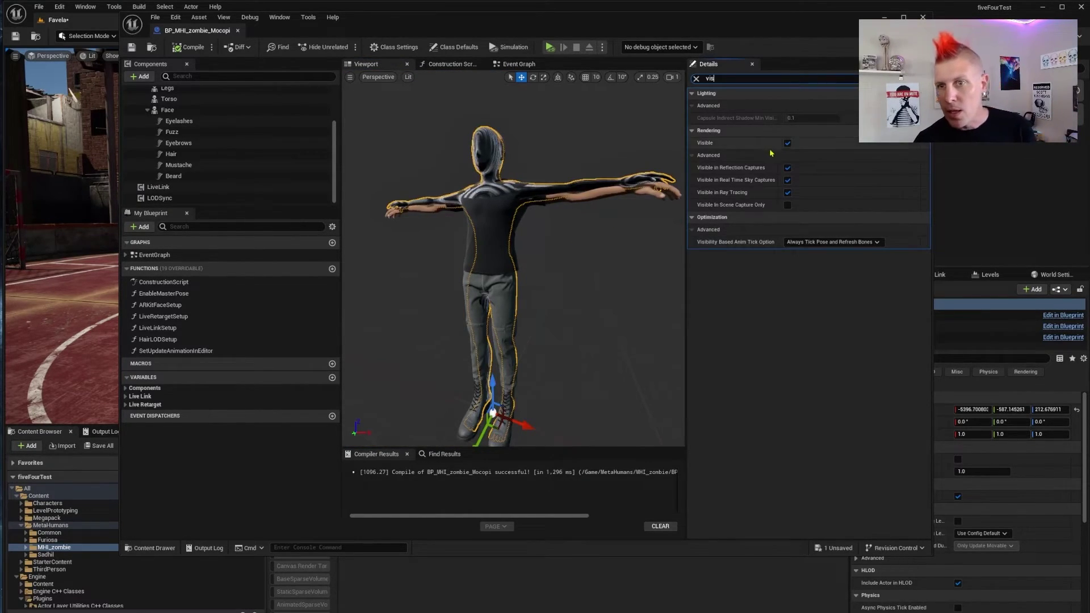
click(788, 143)
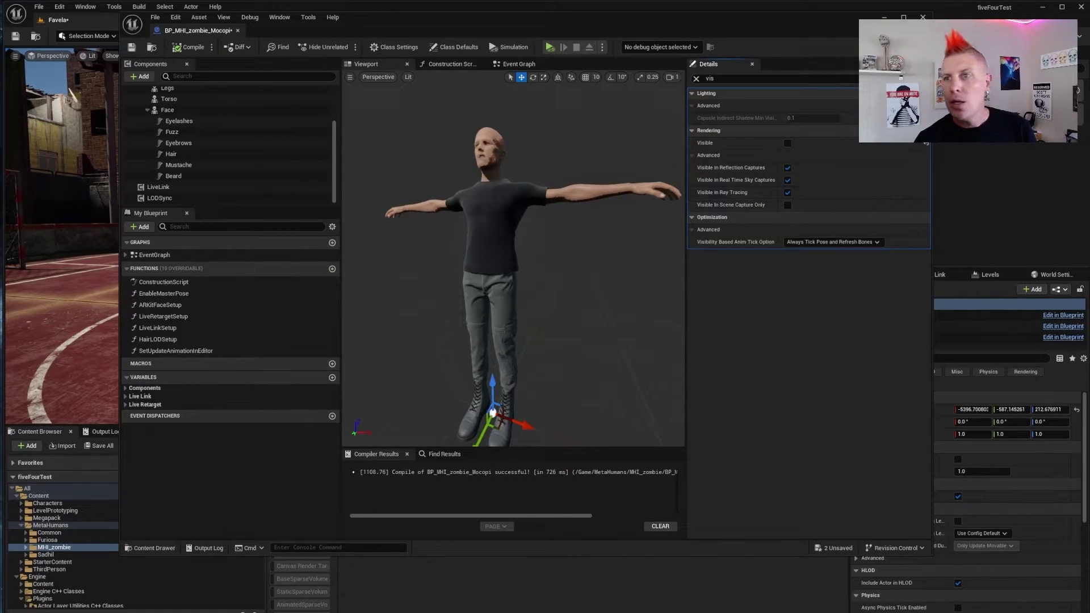
key(alt+Tab)
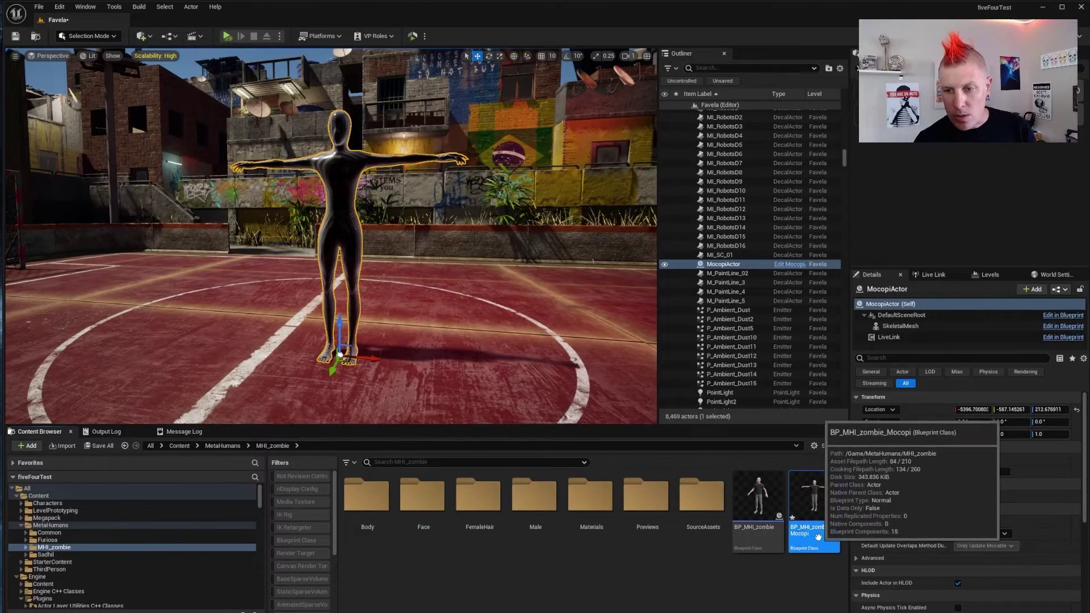
Step: Drag BP_MHI_zombie_Mocopi from the Content Browser into the viewport beside the mocopi mannequin
drag(222, 374, 182, 348)
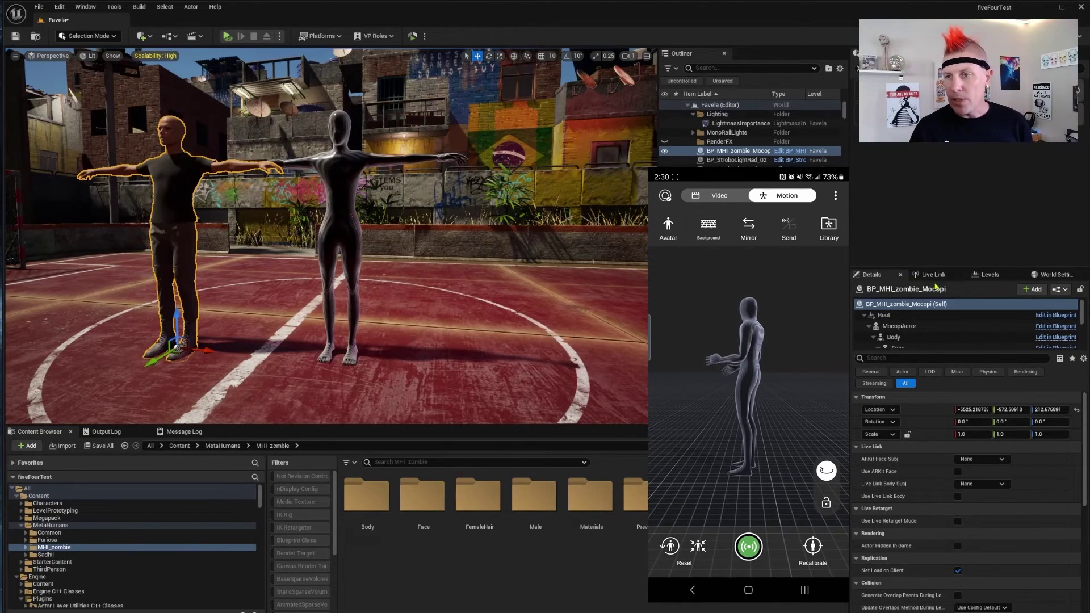
Step: Open Unreal's Live Link panel, which lists one existing ARKit source
click(933, 275)
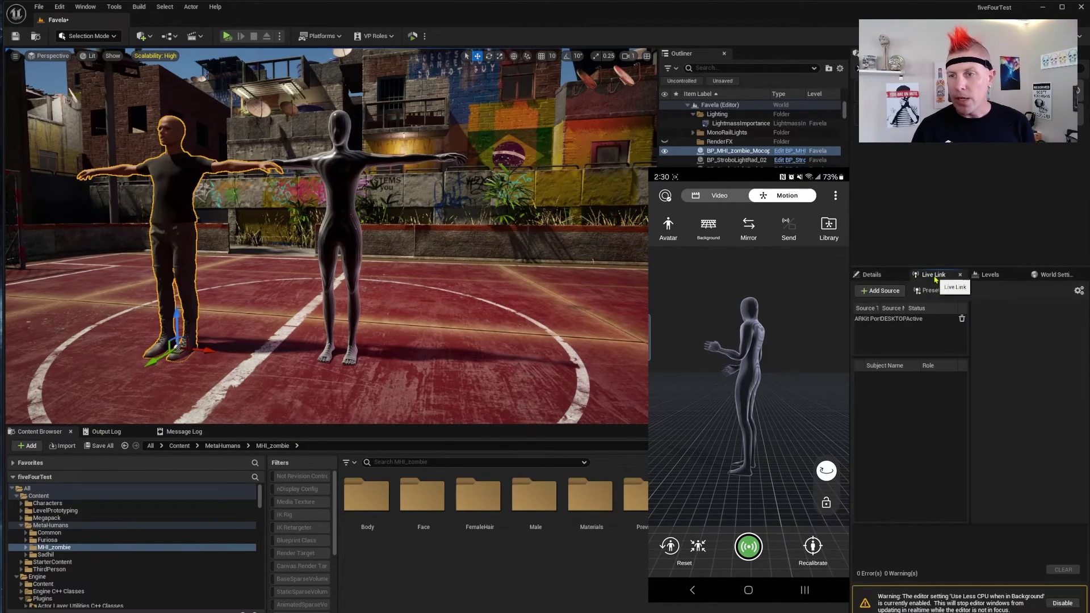
Step: Create a Mocopi LiveLink source from Add Source, keeping the default port 12351
click(880, 291)
mouse_move(878, 337)
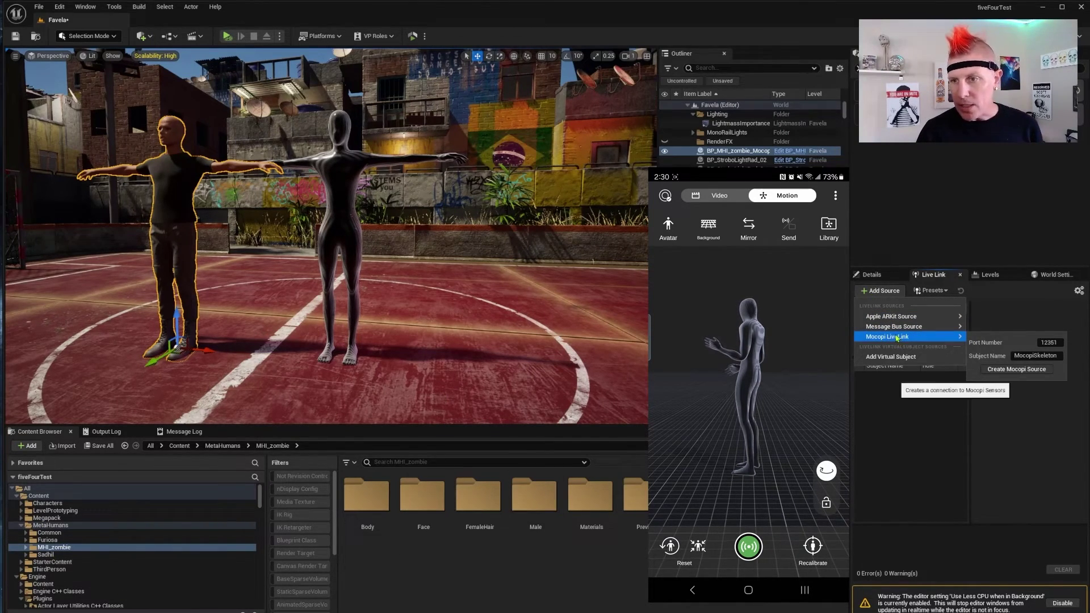
click(1016, 369)
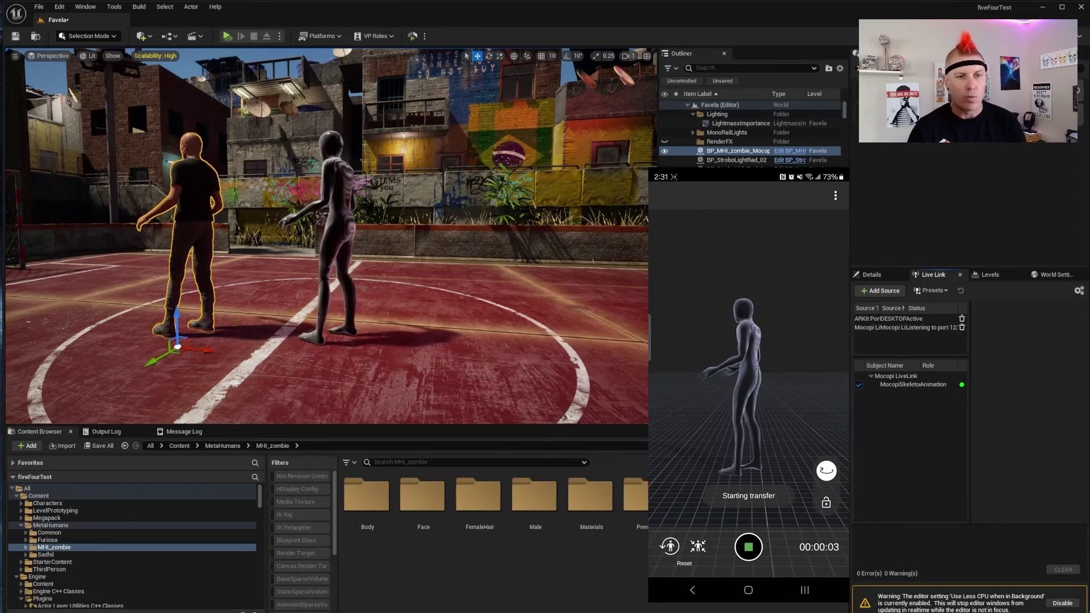
Step: Select the bald MetaHuman zombie and rotate its yaw to face the camera
click(176, 343)
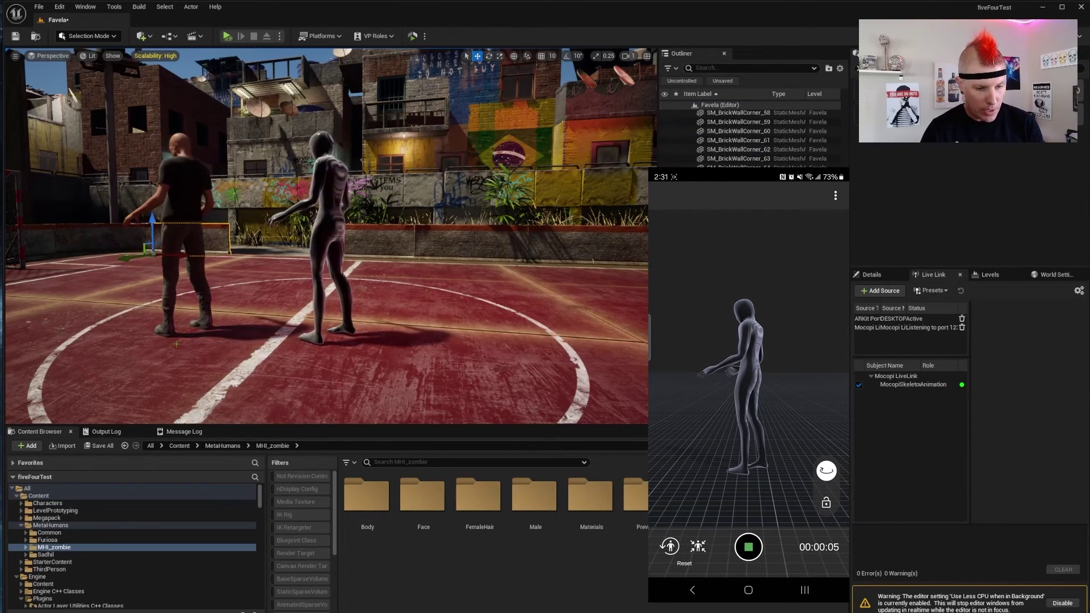
click(173, 329)
key(e)
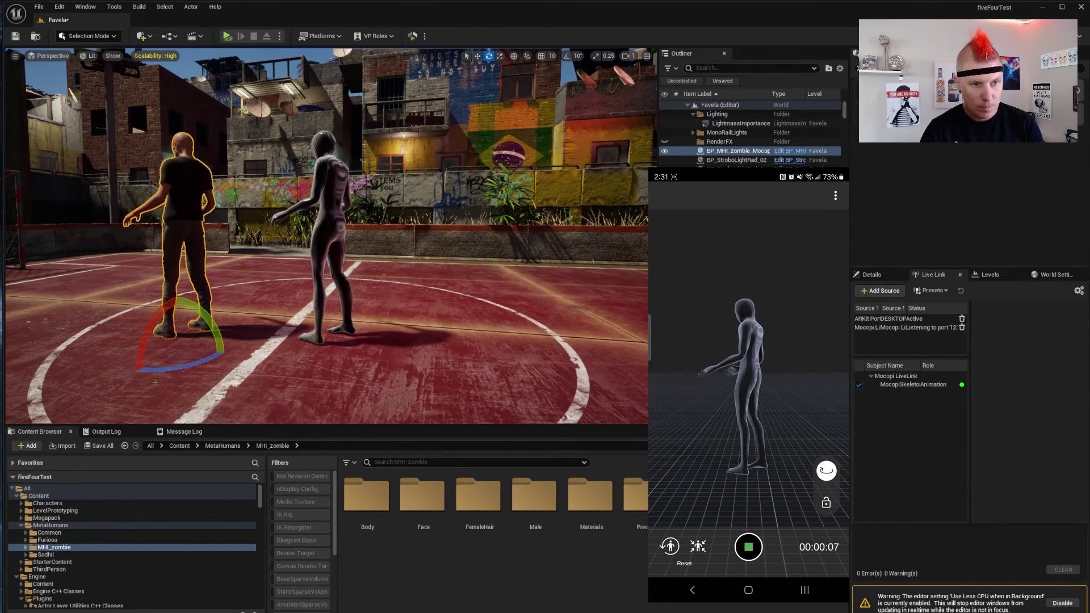
drag(155, 384, 241, 363)
Step: Select the grey mocopi mannequin and turn it toward the camera
click(338, 307)
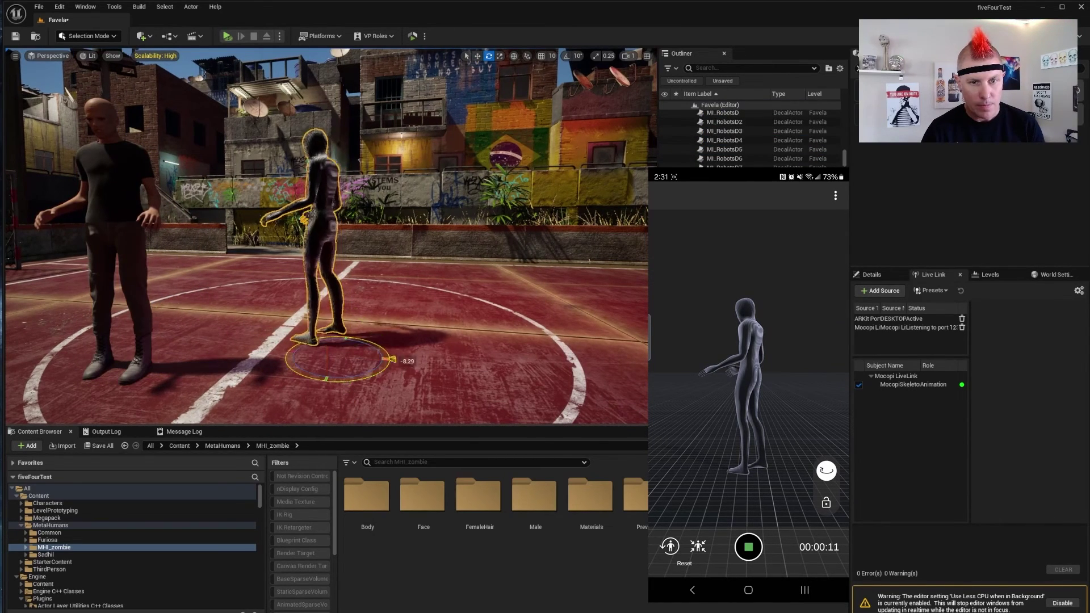
drag(390, 359, 349, 378)
right_drag(350, 378, 402, 348)
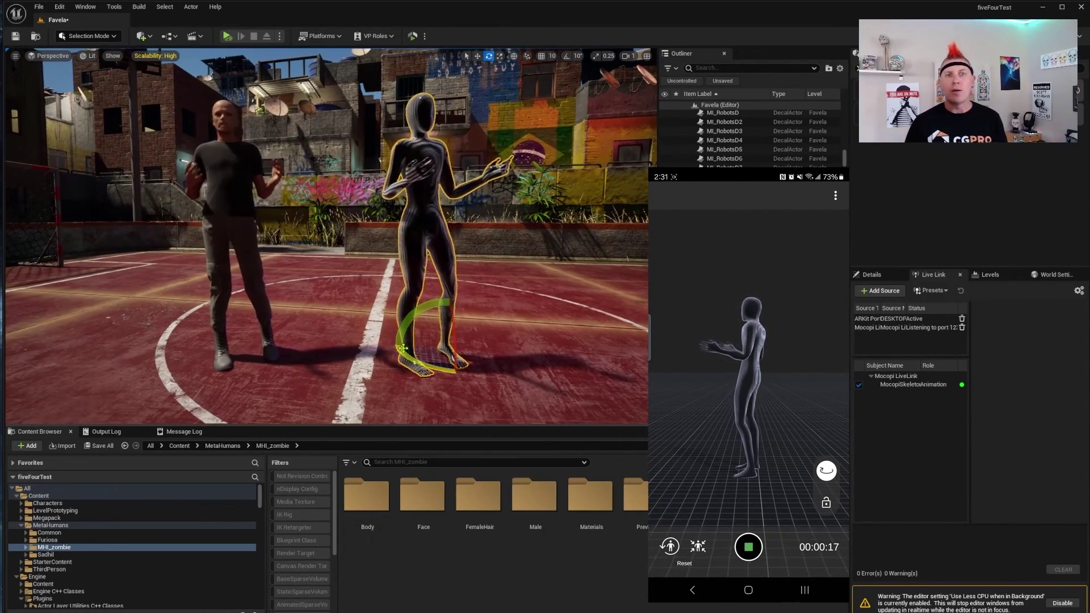